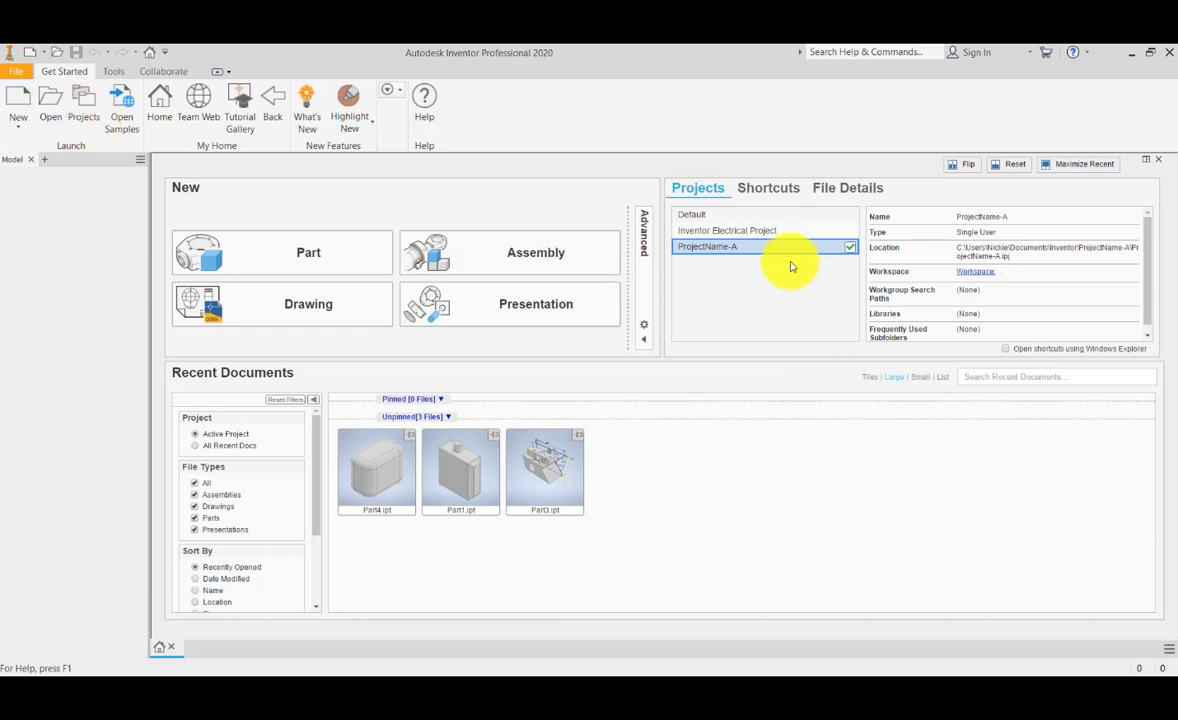
Switch the active project to Inventor Electrical Project and back to ProjectName-A in the project manager
left_click(85, 115)
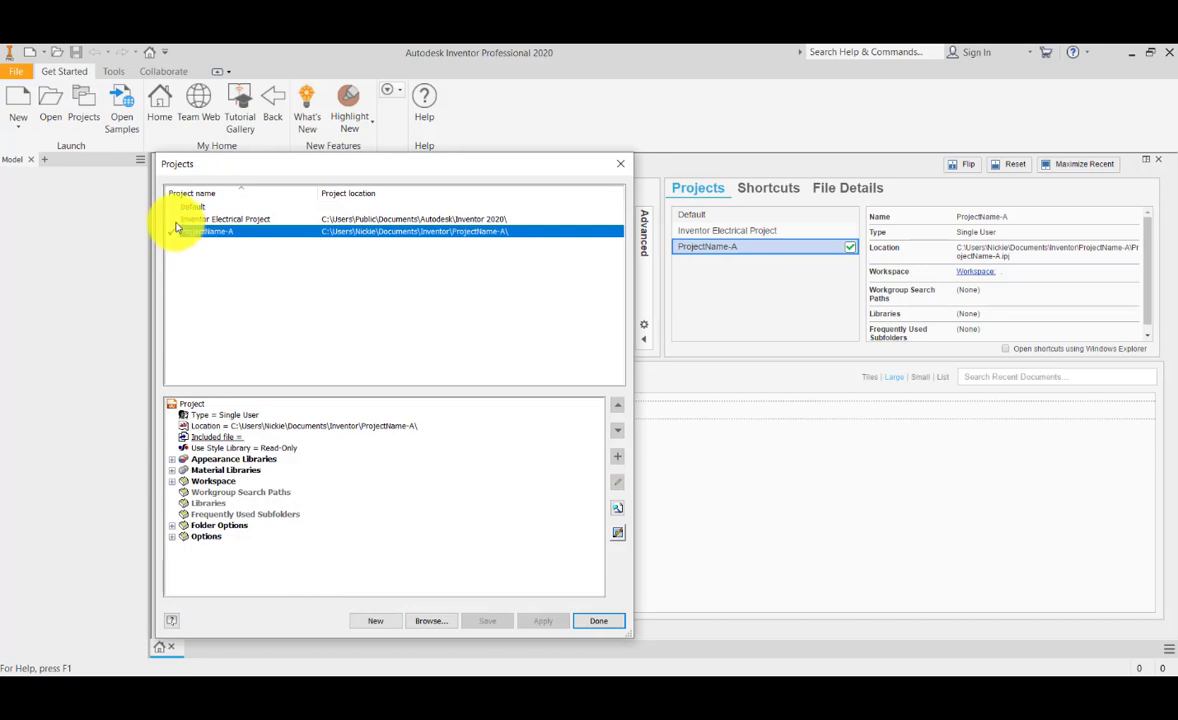
left_click(176, 222)
double_click(174, 221)
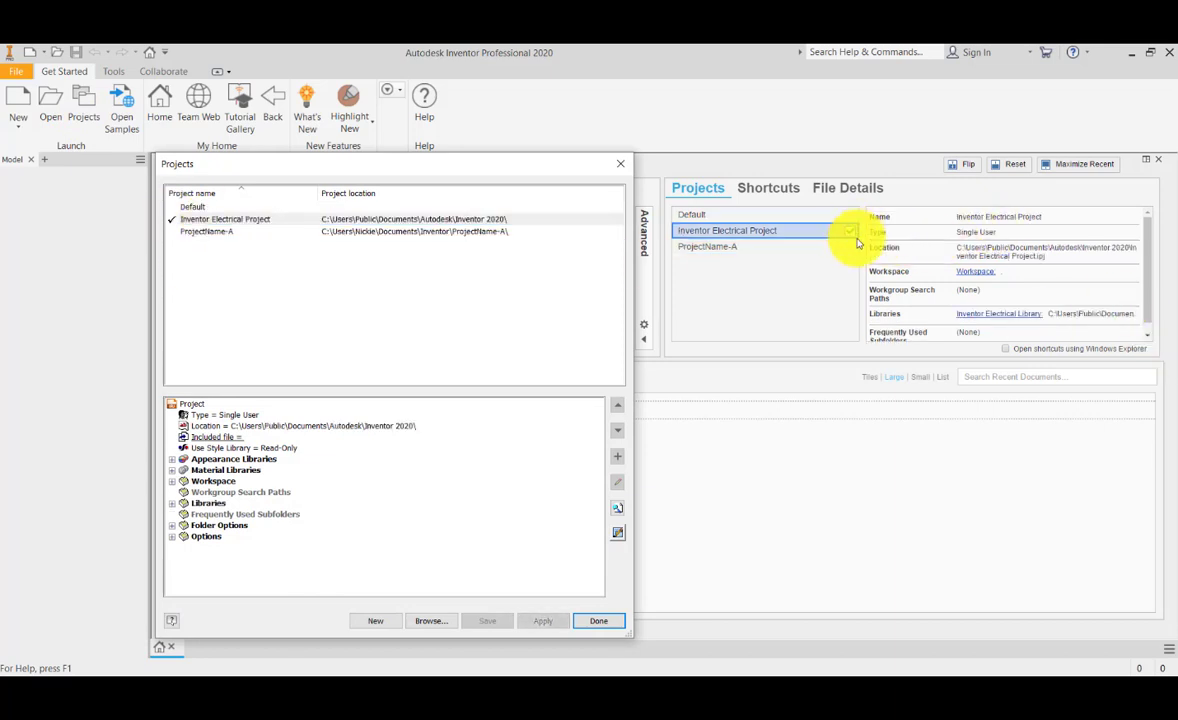
left_click(176, 231)
double_click(176, 231)
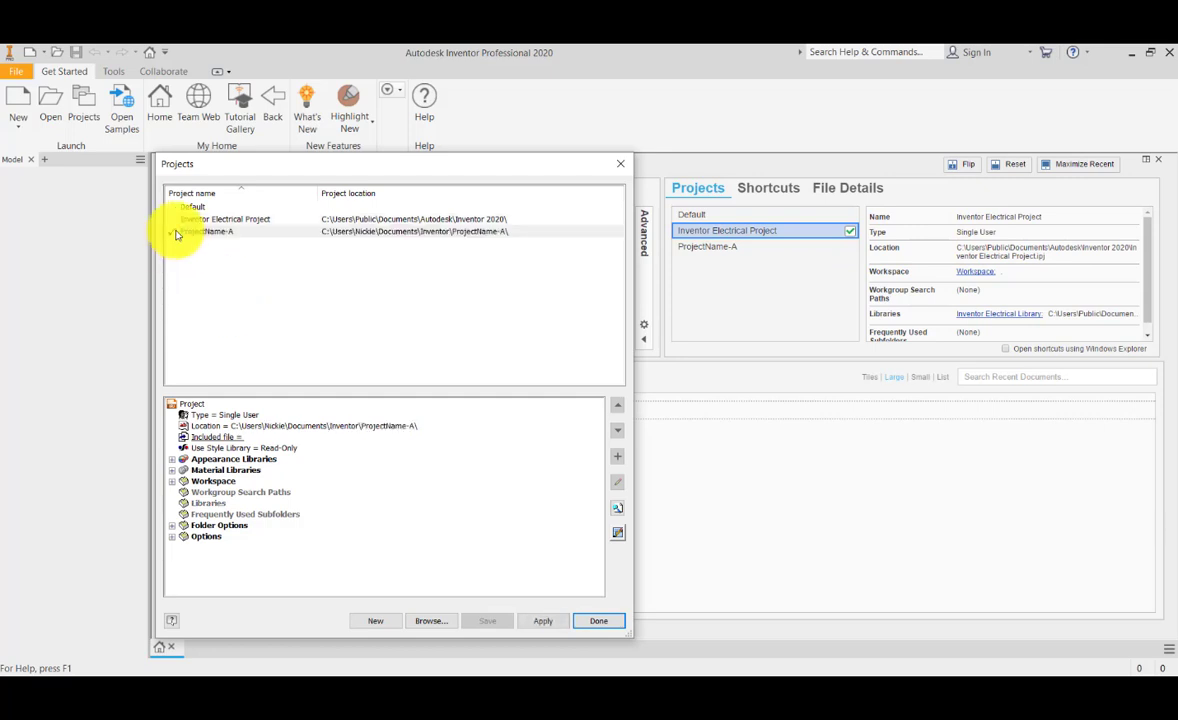
left_click(612, 624)
Create a new millimetre part file from the Standard.ipt template
left_click(15, 97)
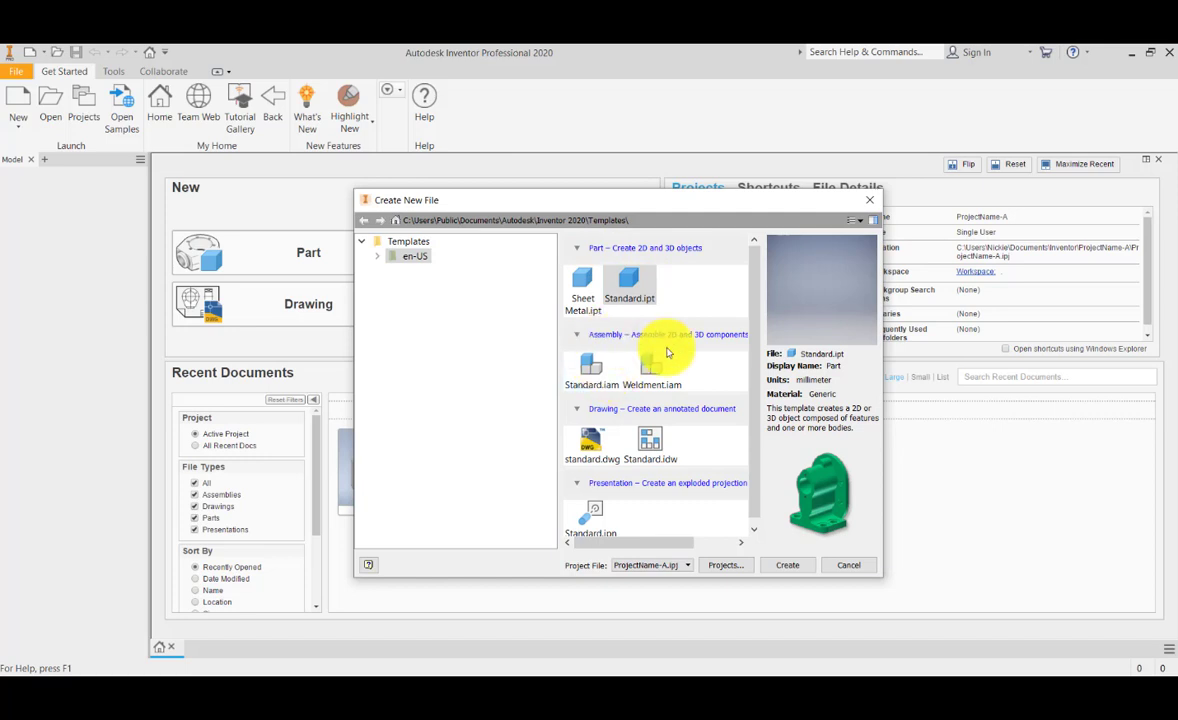
scroll(580, 480, "down", 1)
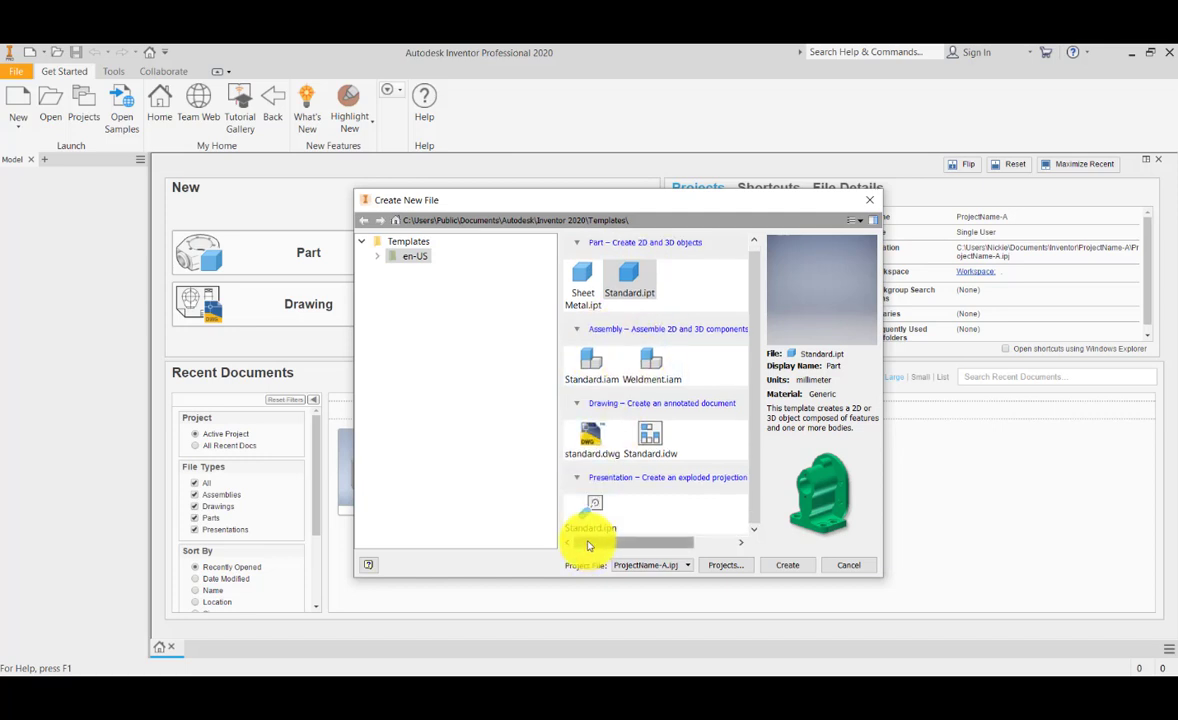
scroll(616, 514, "up", 1)
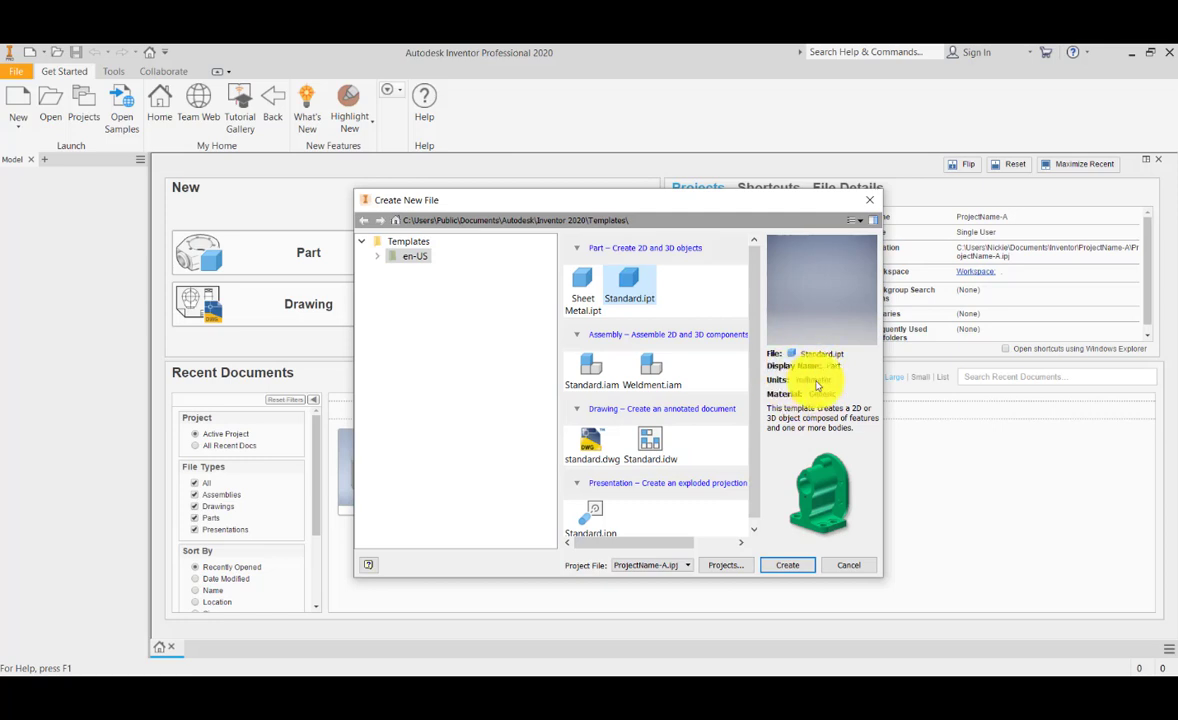
left_click(788, 567)
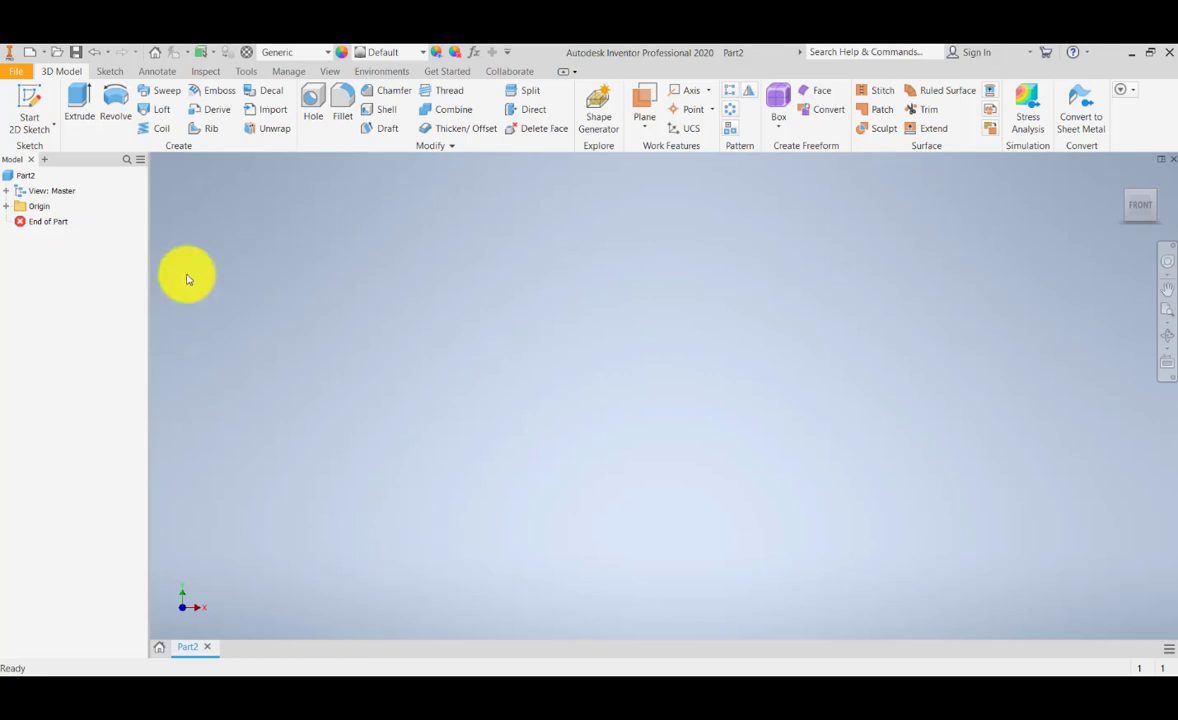
Start a 2D sketch on the horizontal XZ origin plane
left_click(7, 207)
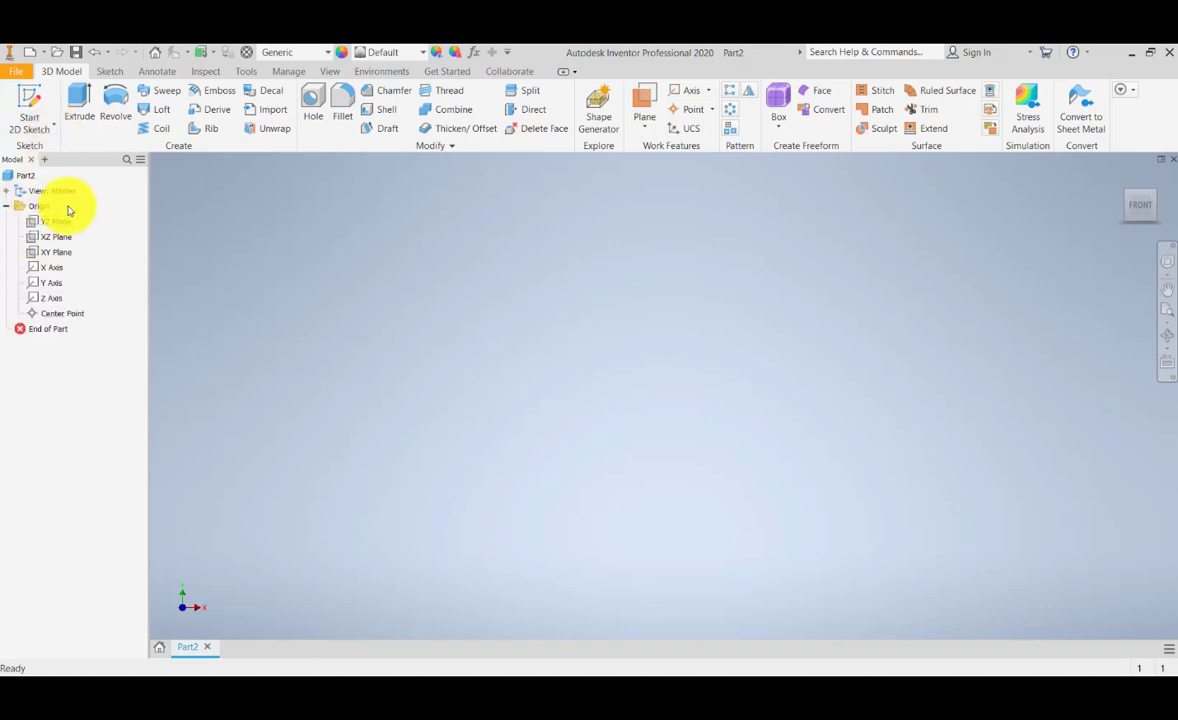
left_click(42, 122)
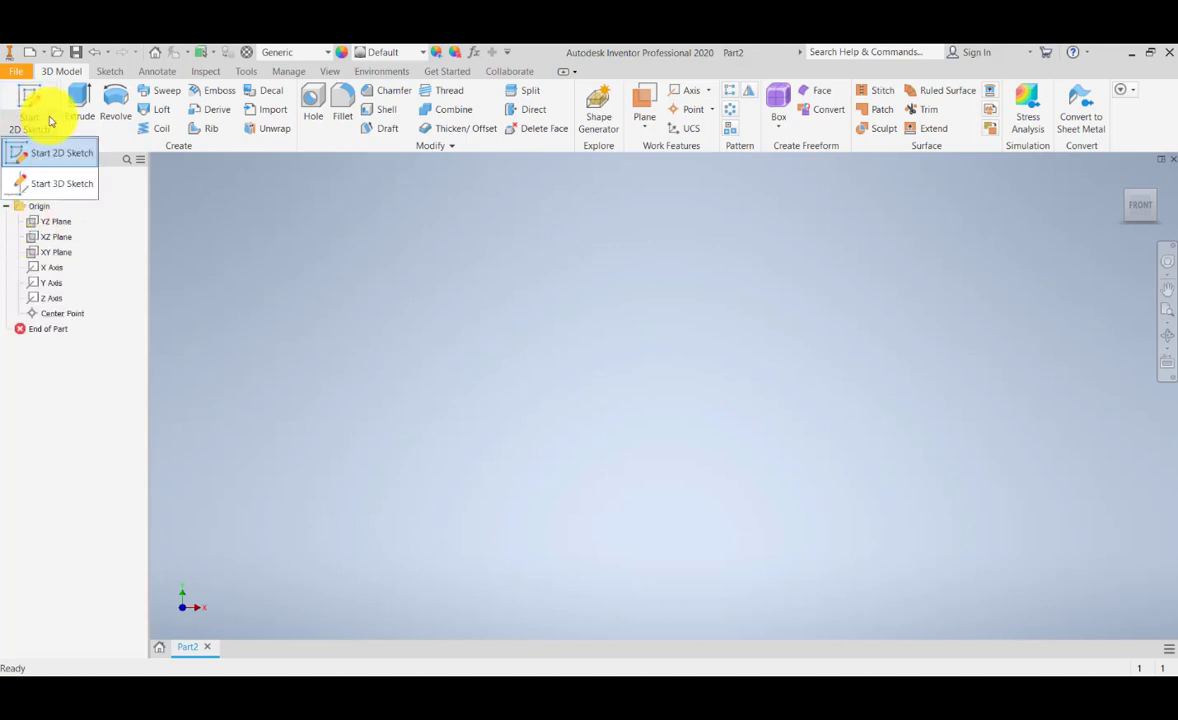
left_click(54, 163)
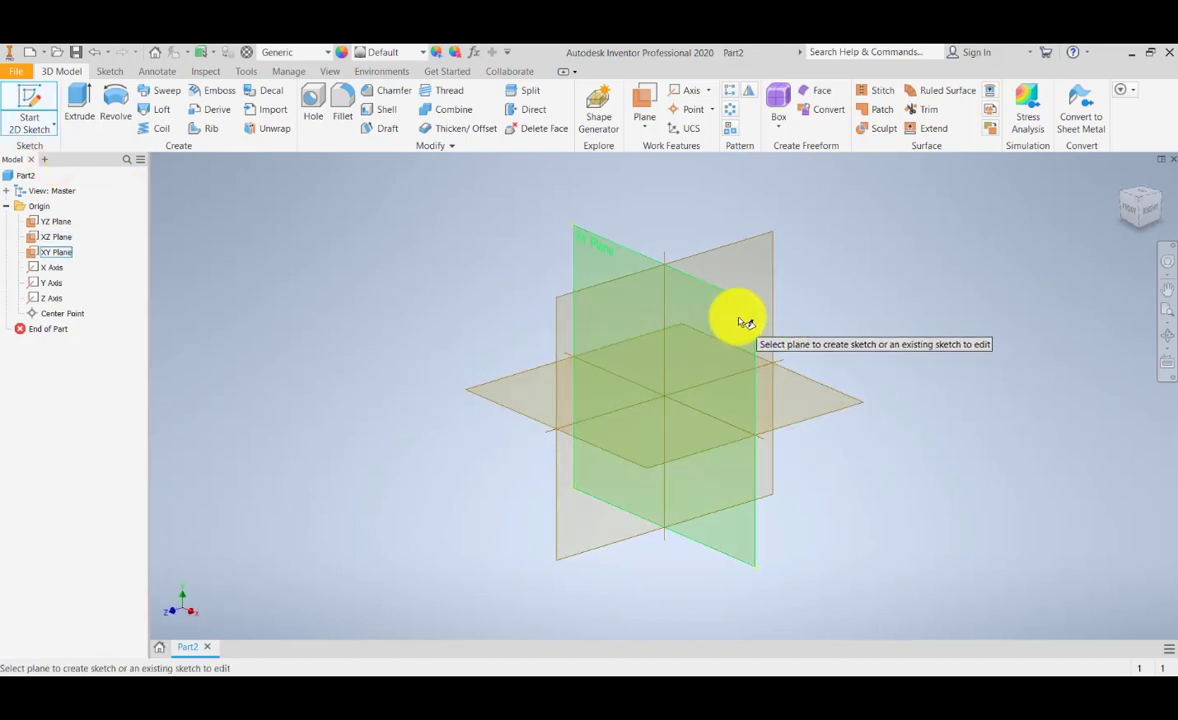
left_click(632, 465)
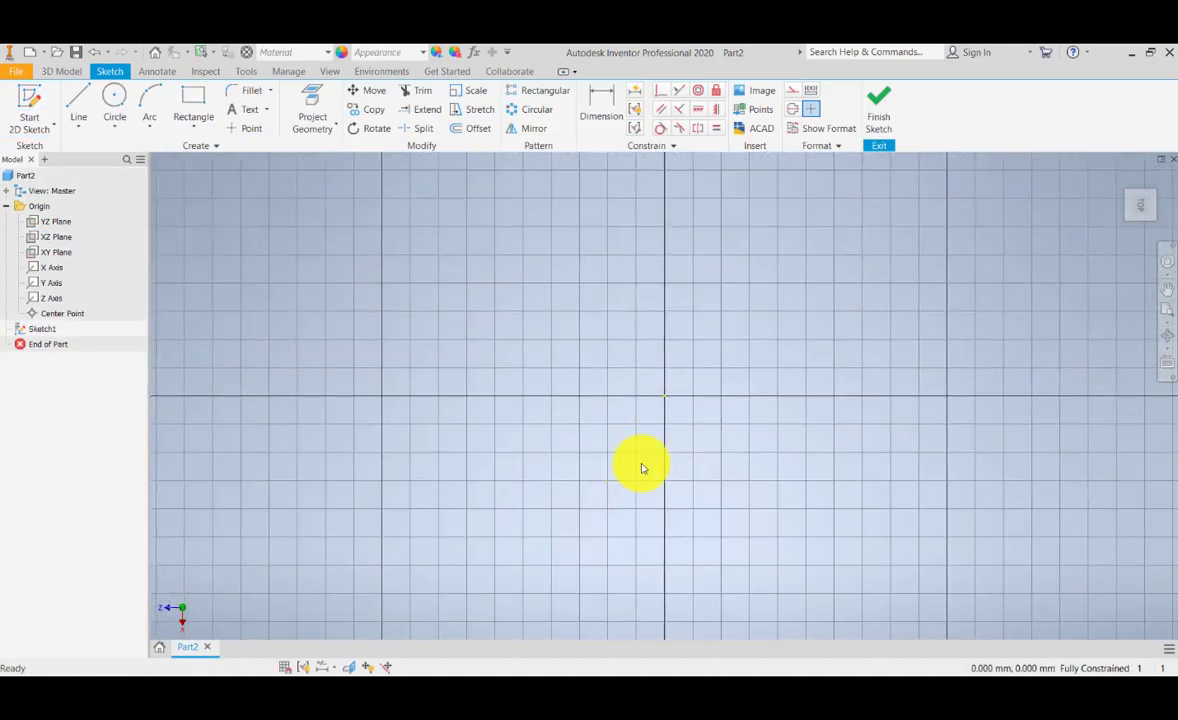
Sketch a two-point rectangle about 16 mm wide and 14 mm high, up and to the left of the origin
left_click(193, 102)
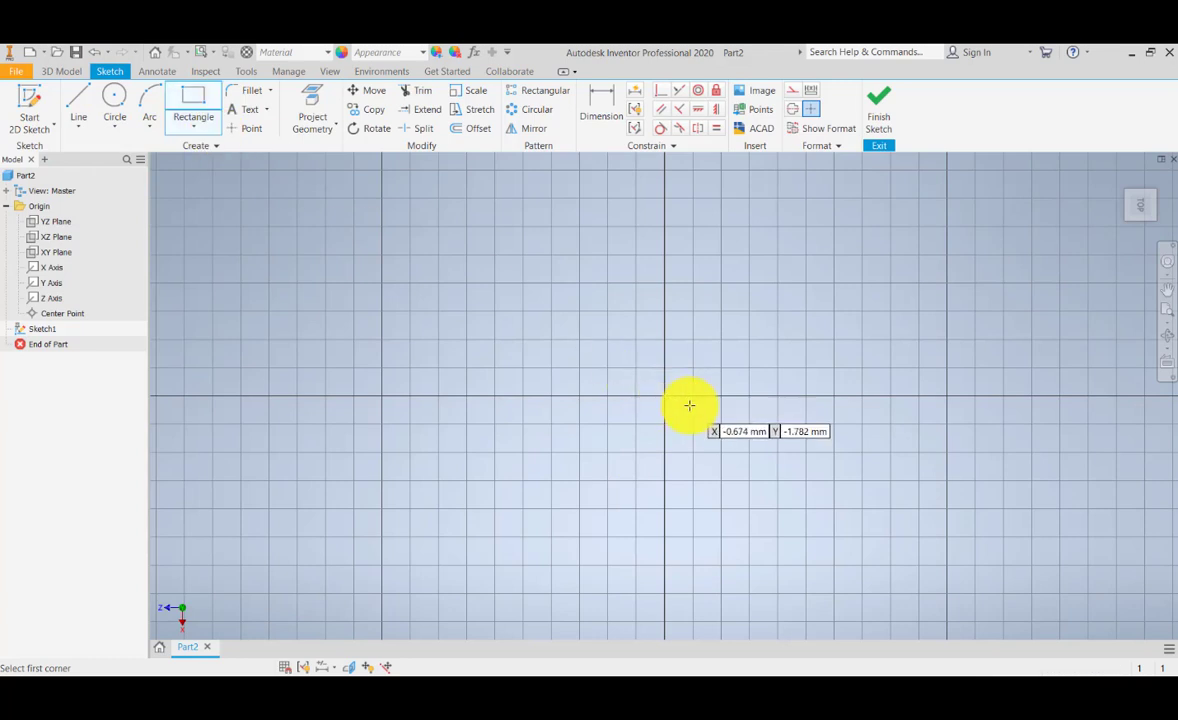
left_click(630, 383)
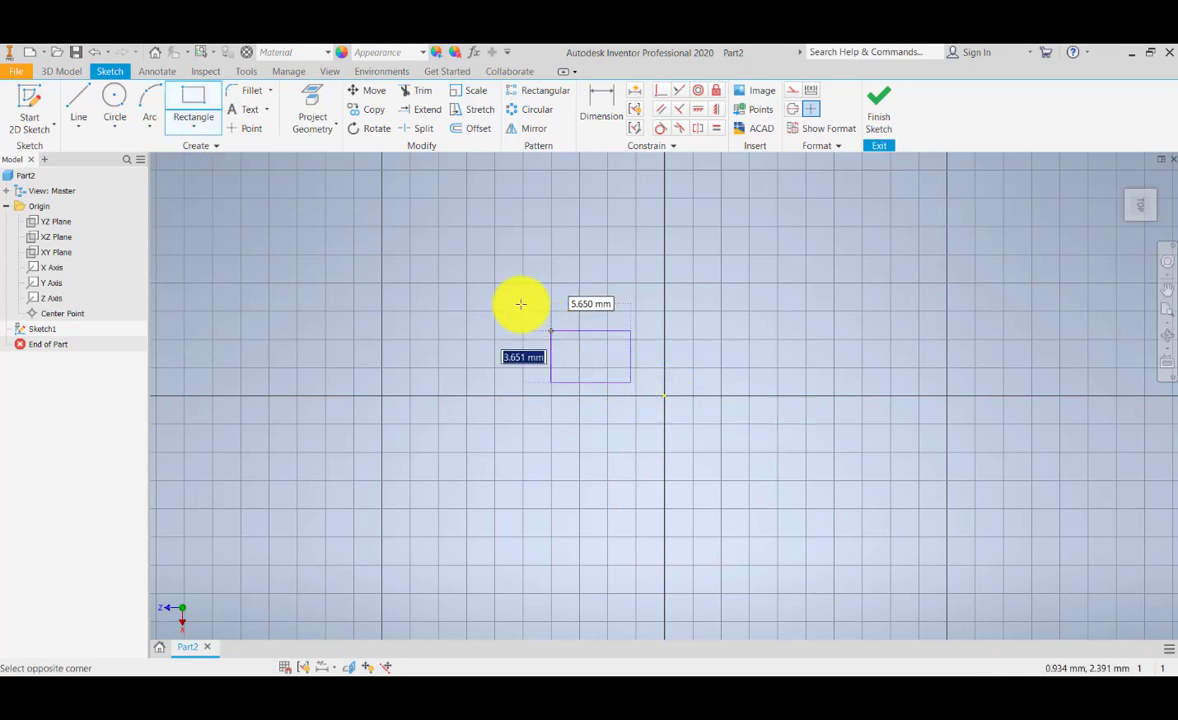
left_click(402, 184)
middle_click_drag(716, 337, 702, 402)
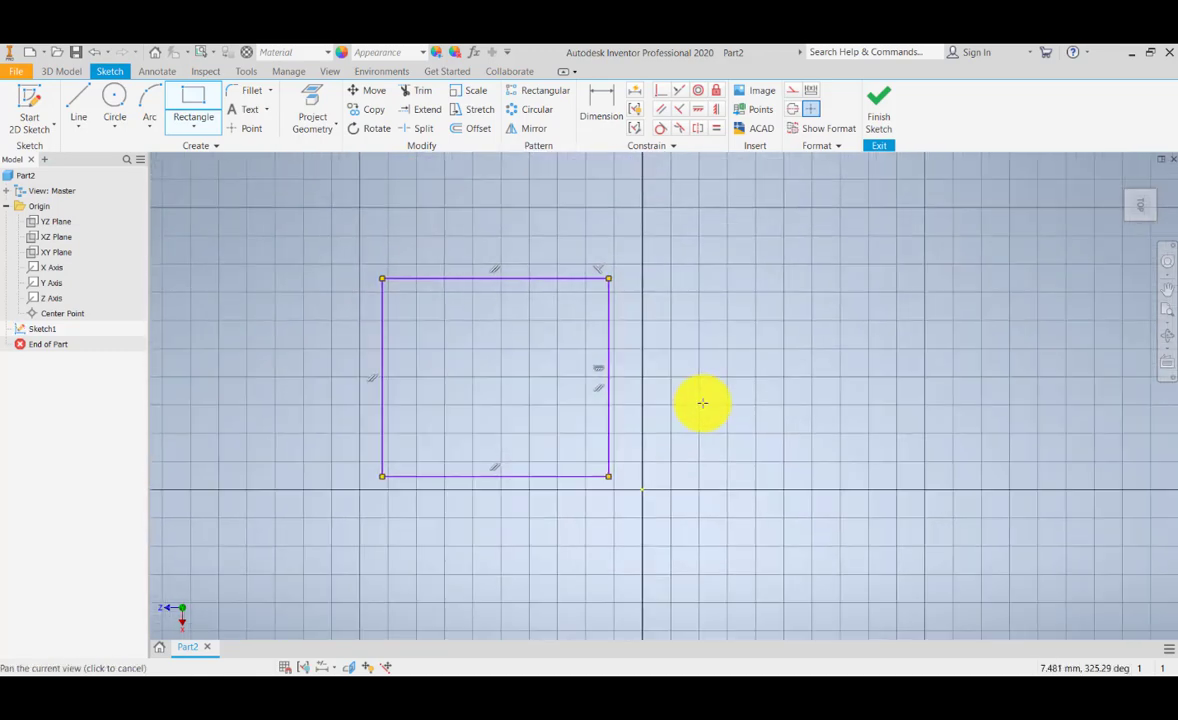
Apply Auto Dimension to the rectangle with both dimensions and constraints enabled
left_click(630, 93)
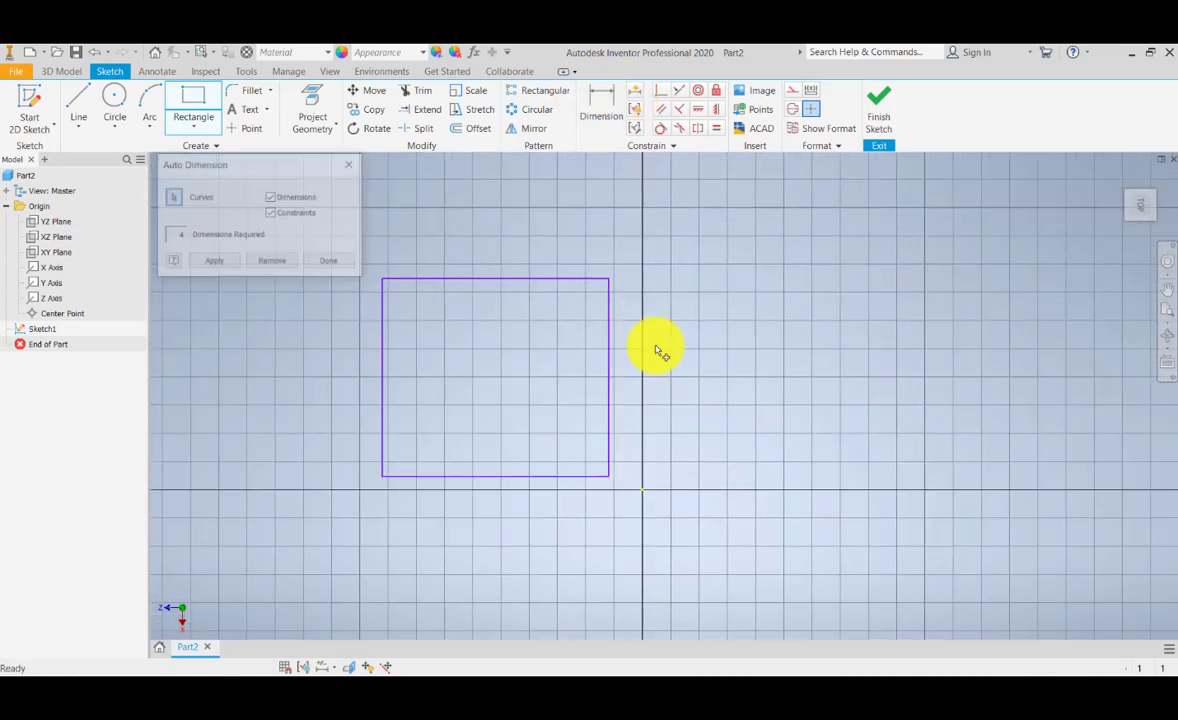
left_click(335, 262)
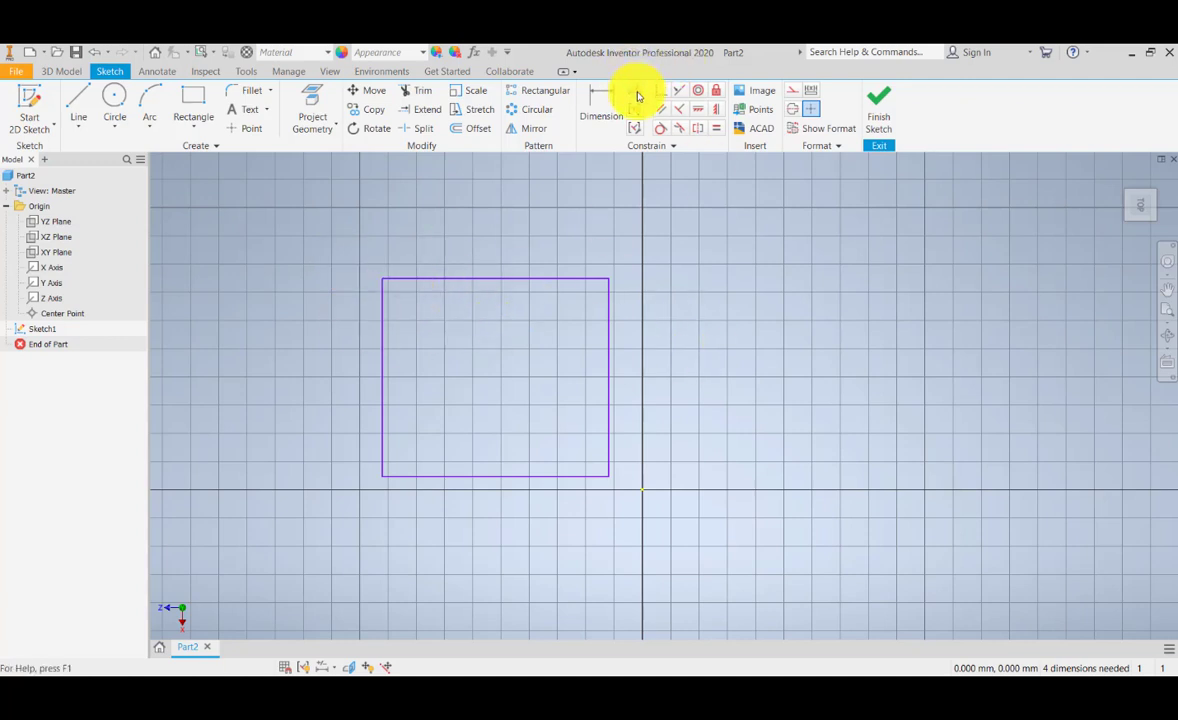
middle_click_drag(515, 316, 508, 326)
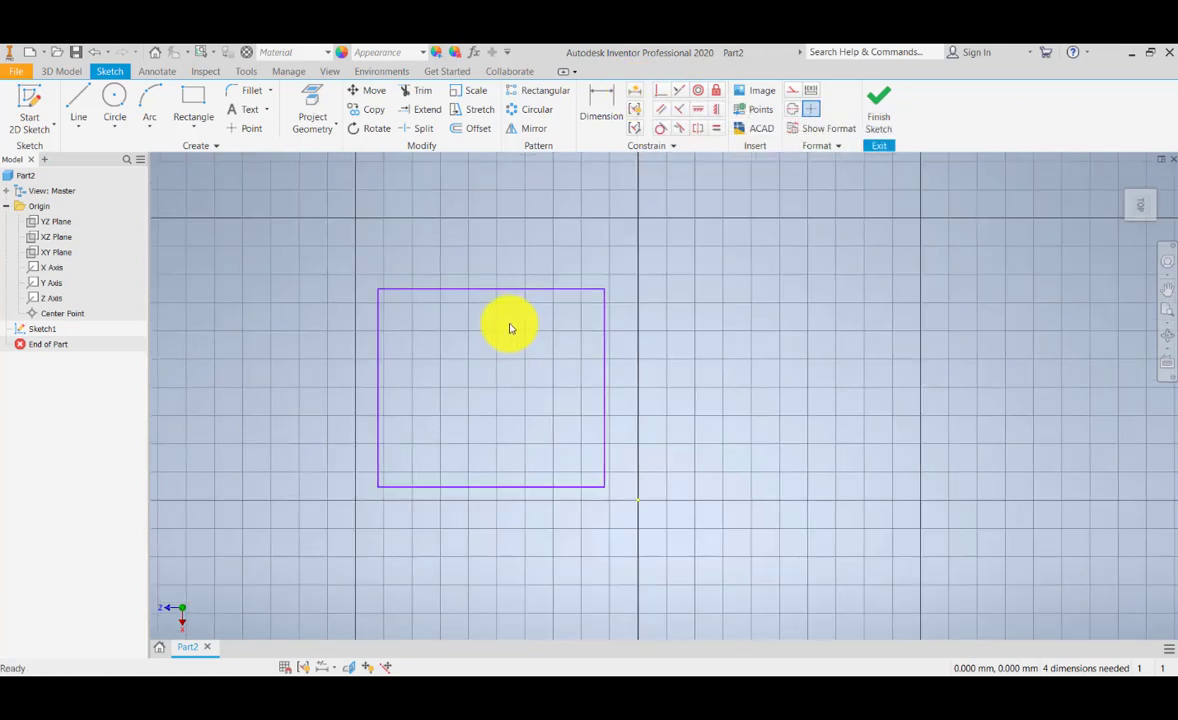
left_click(635, 108)
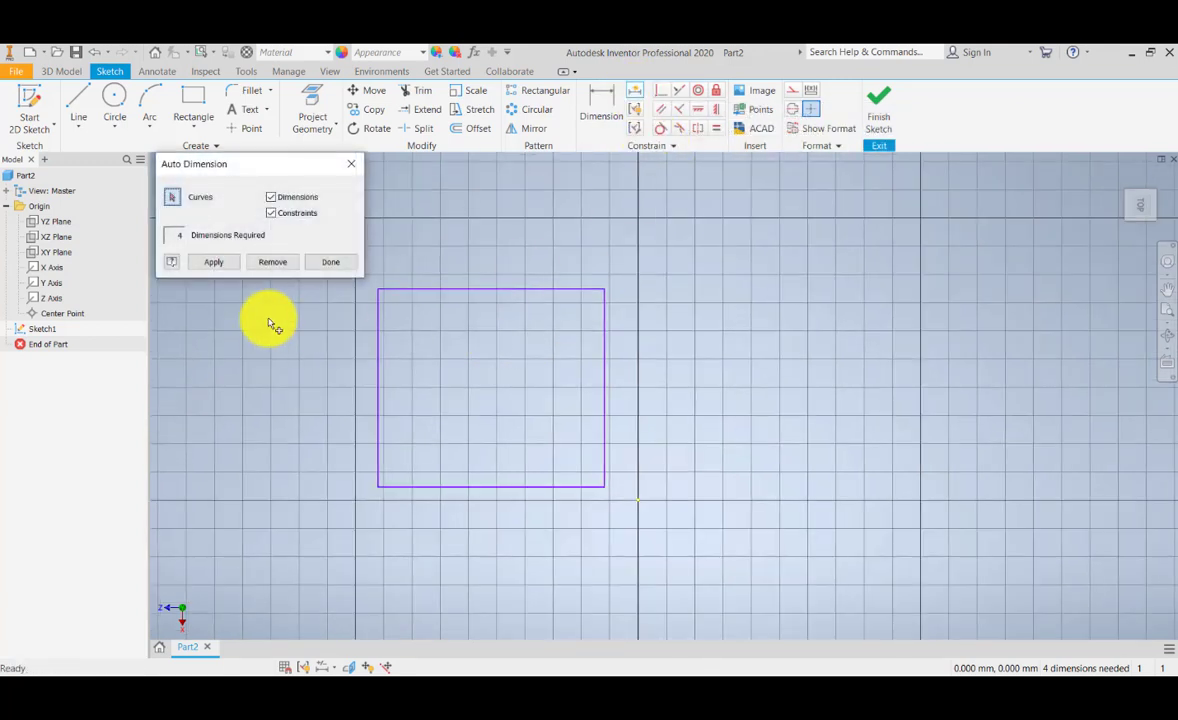
left_click(213, 262)
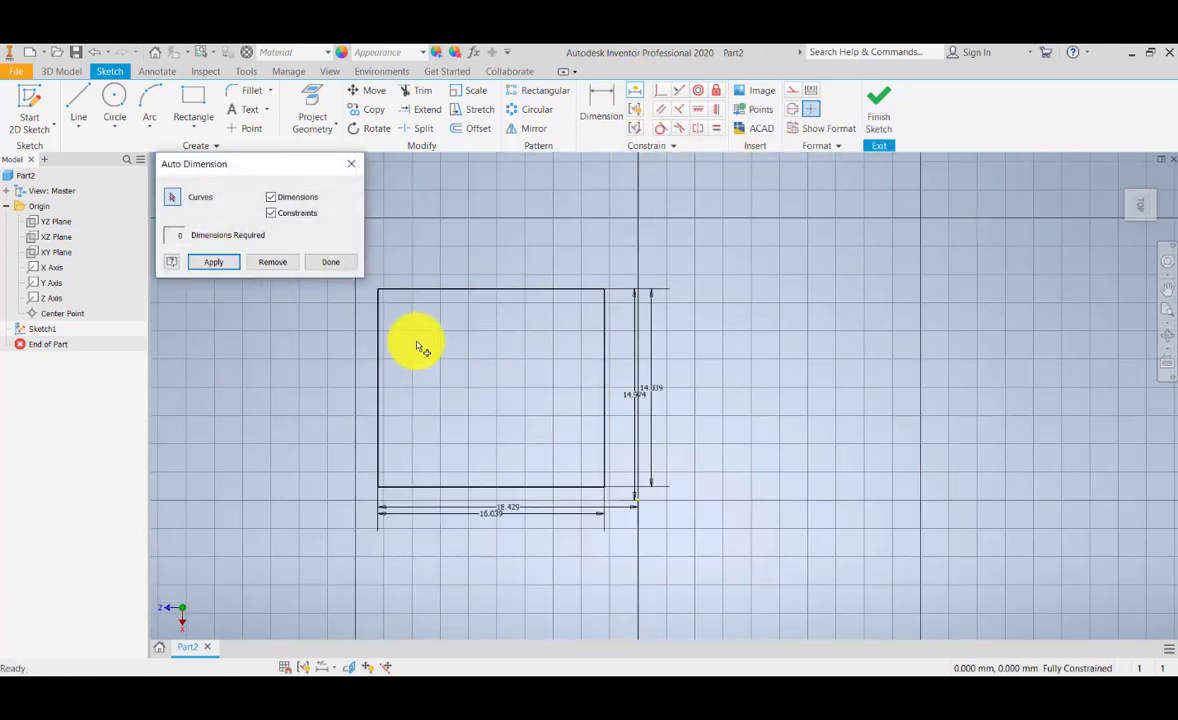
left_click(333, 265)
Finish the sketch and extrude the rectangular profile upward by 15 mm
scroll(578, 405, "up", 2)
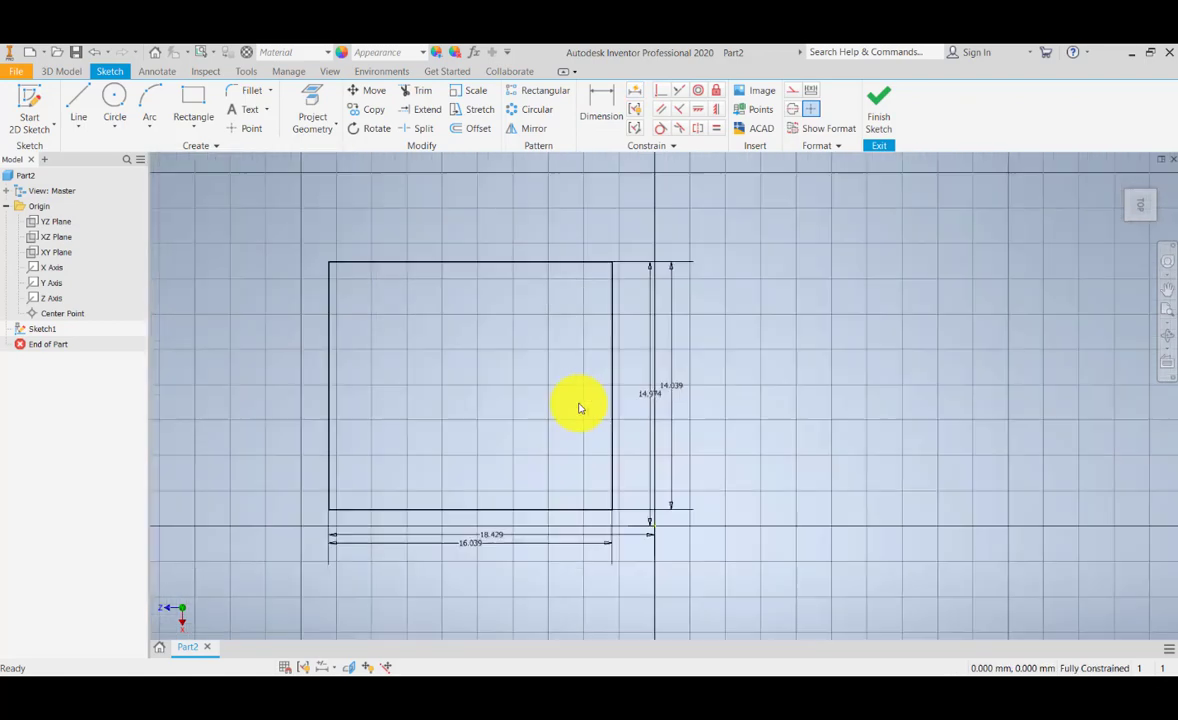
scroll(567, 405, "down", 3)
scroll(567, 405, "down", 2)
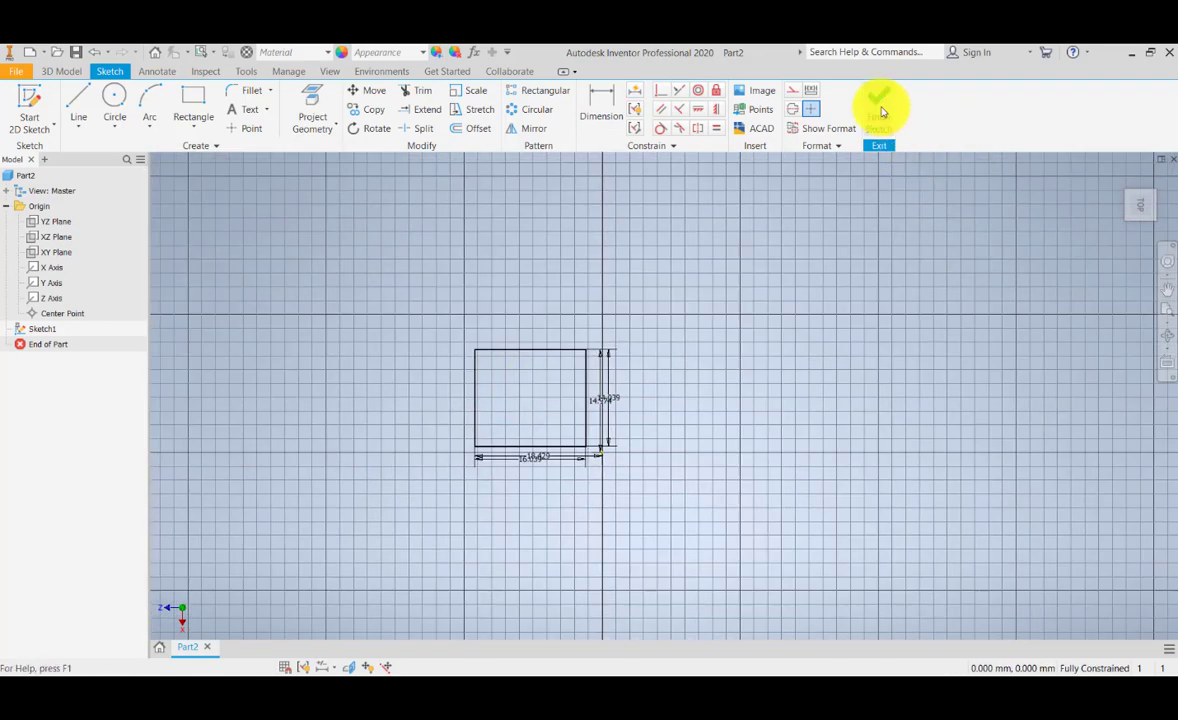
right_click_drag(674, 227, 437, 355)
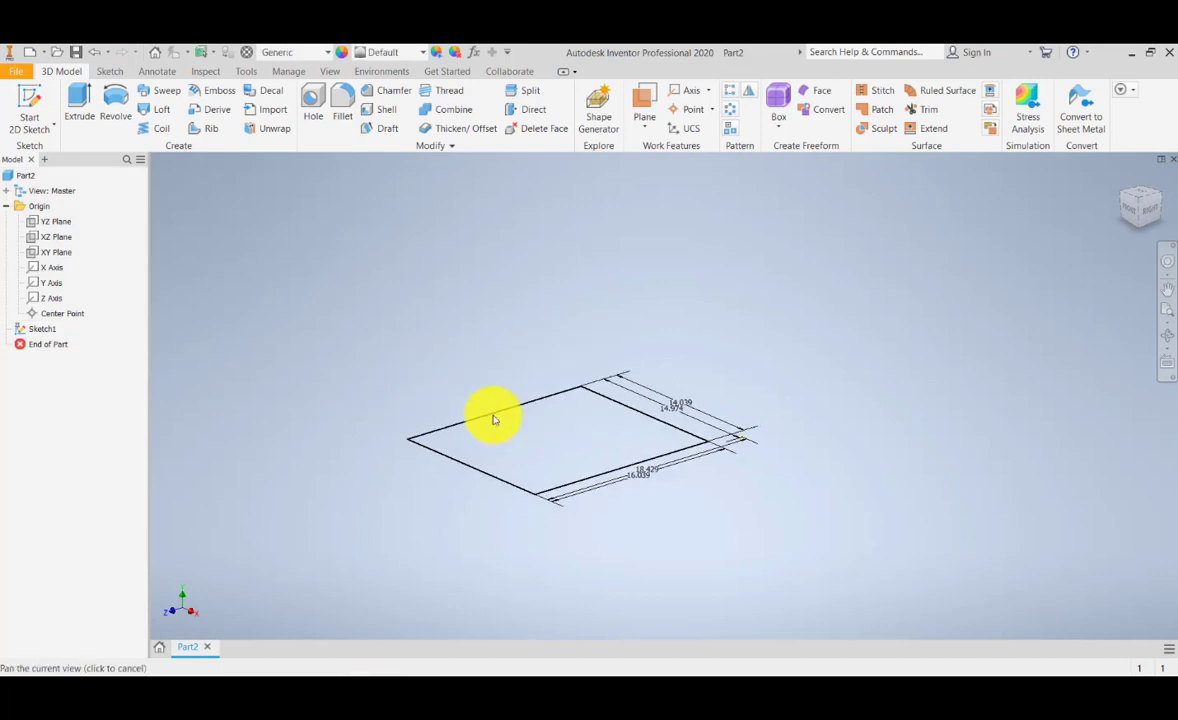
left_click(92, 103)
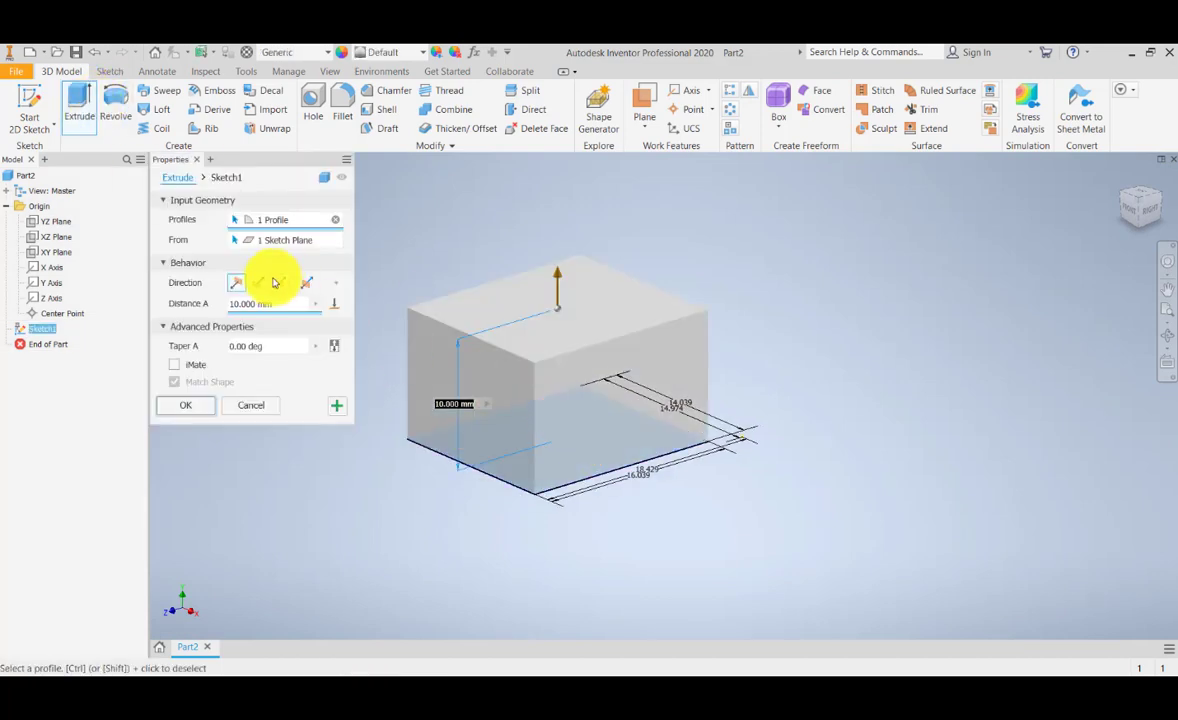
double_click(229, 306)
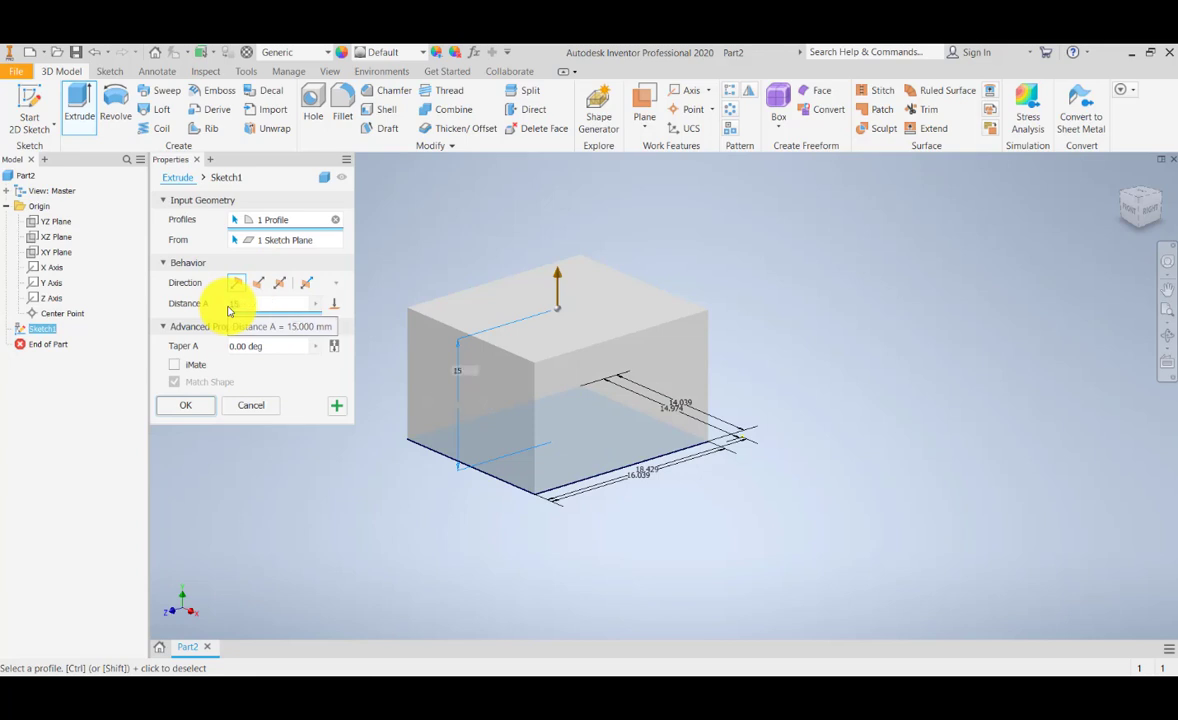
left_click(186, 405)
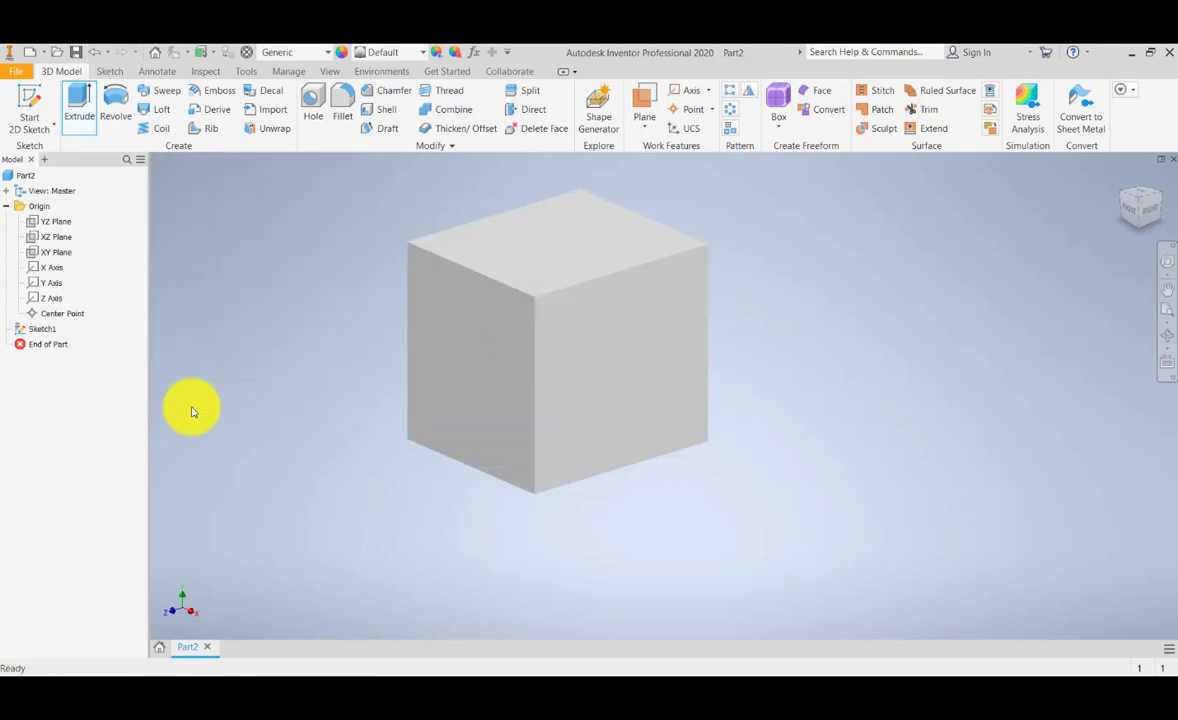
Set up a variable-radius fillet on the block's front vertical edge and enter a start radius of 5 mm
left_click(343, 101)
middle_click_drag(689, 505, 832, 575)
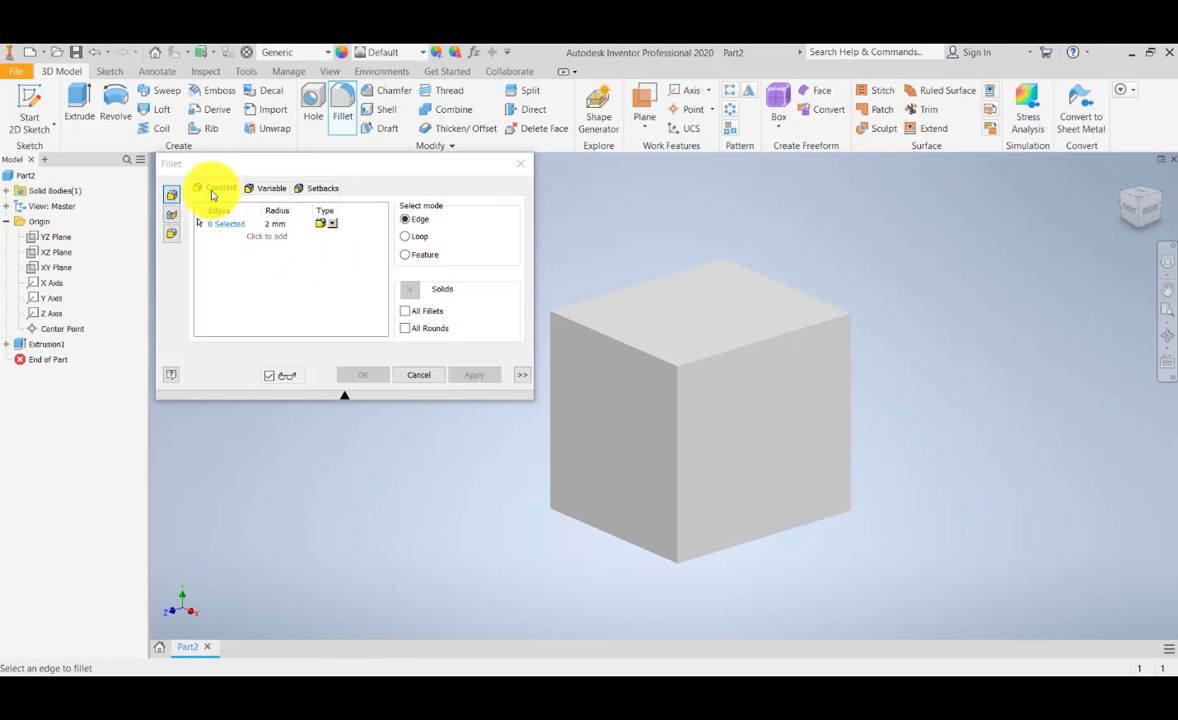
left_click(263, 190)
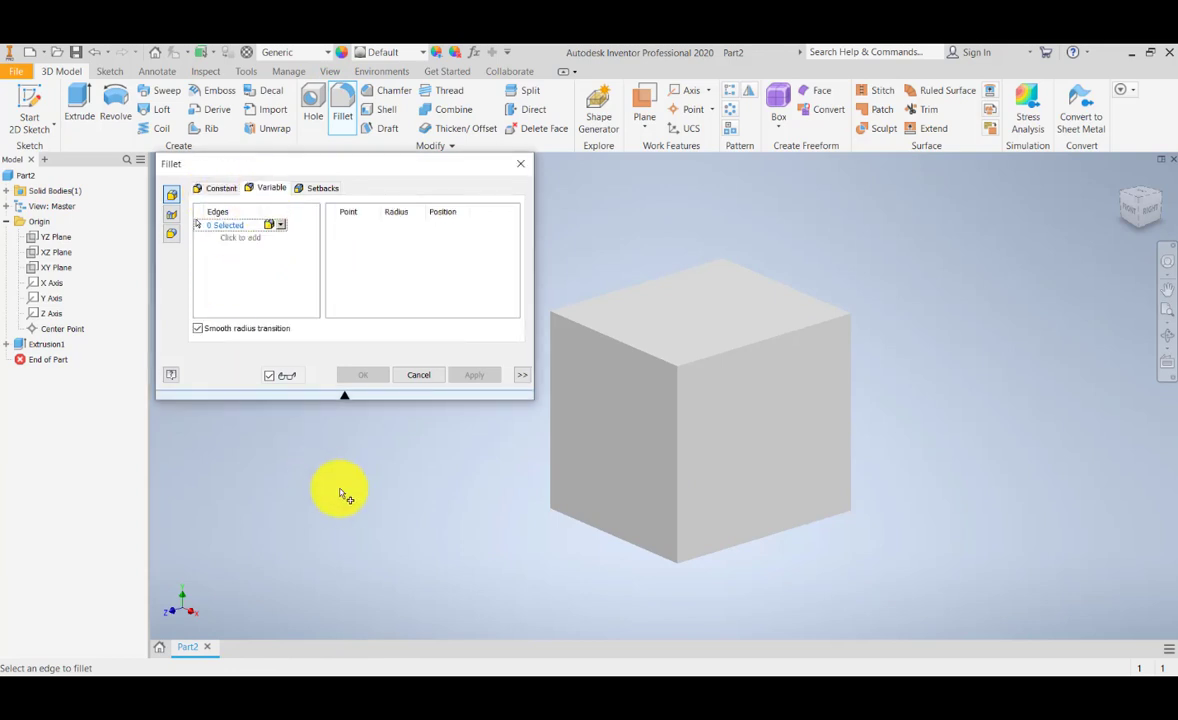
left_click(678, 458)
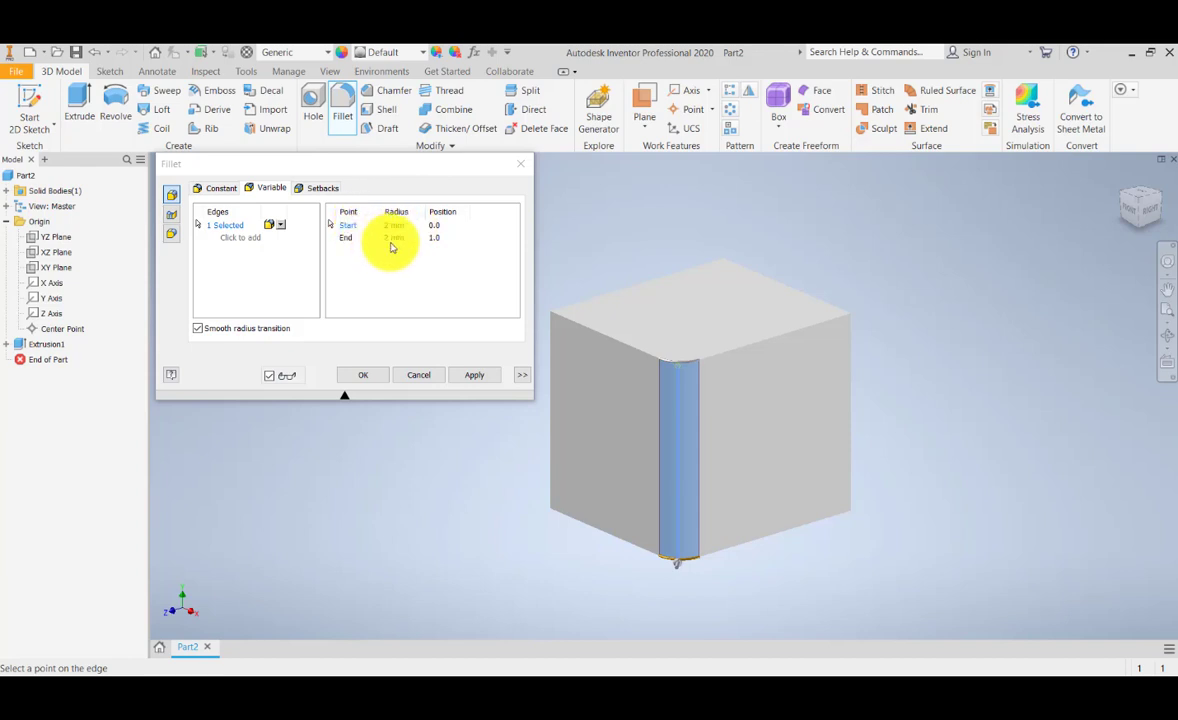
left_click(397, 226)
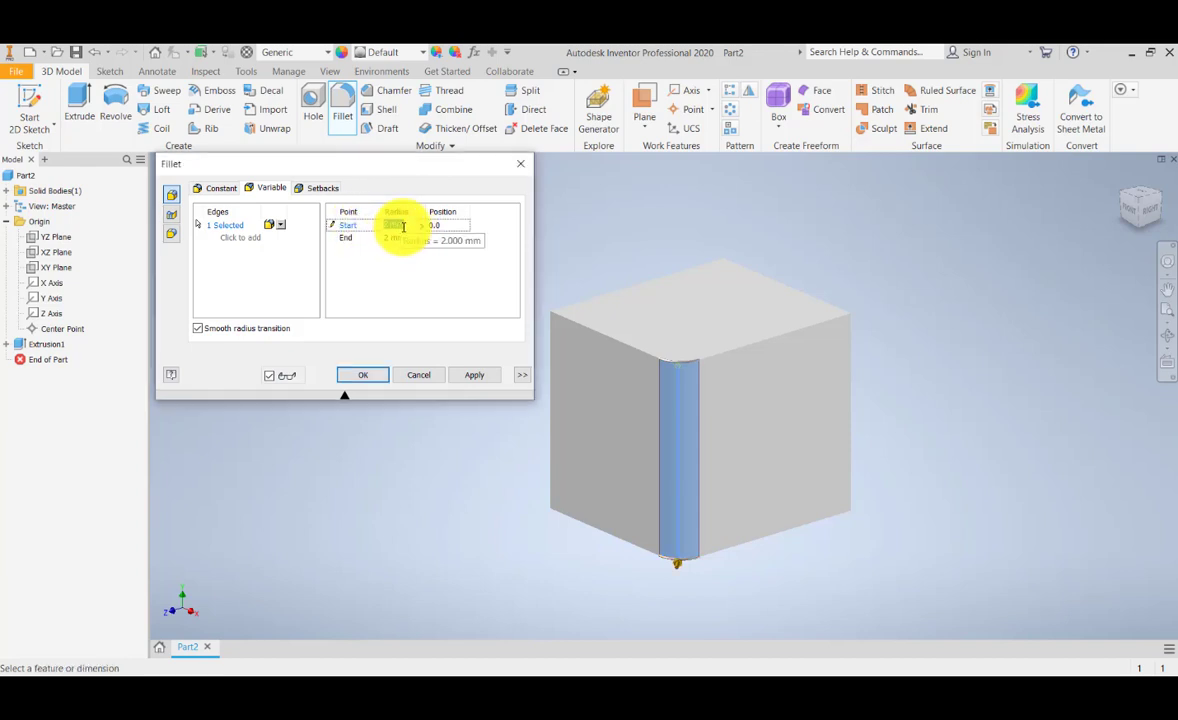
left_click(357, 228)
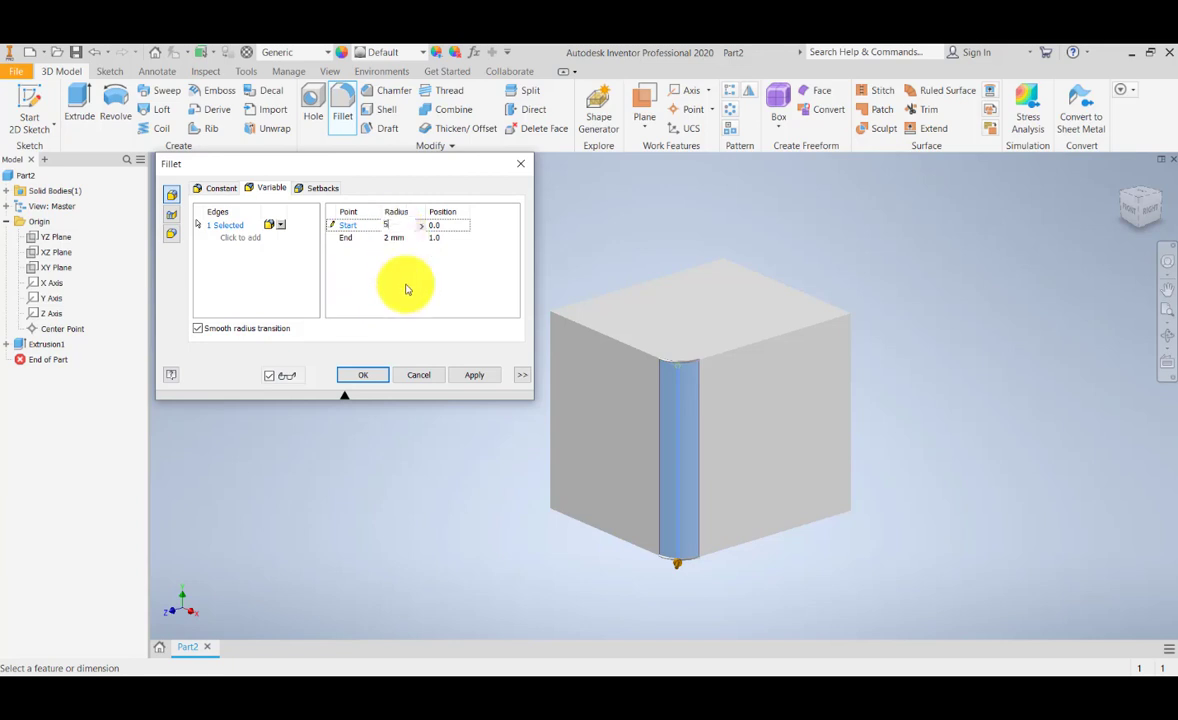
Adjust the start radius to 8 mm with the on-model handle at the edge's lower end and apply the variable fillet
left_click(1168, 337)
mouse_move(673, 442)
left_mouse_down()
mouse_move(597, 484)
mouse_move(639, 531)
mouse_move(622, 525)
mouse_move(697, 534)
mouse_move(693, 455)
left_mouse_up()
right_click(678, 436)
left_click(605, 439)
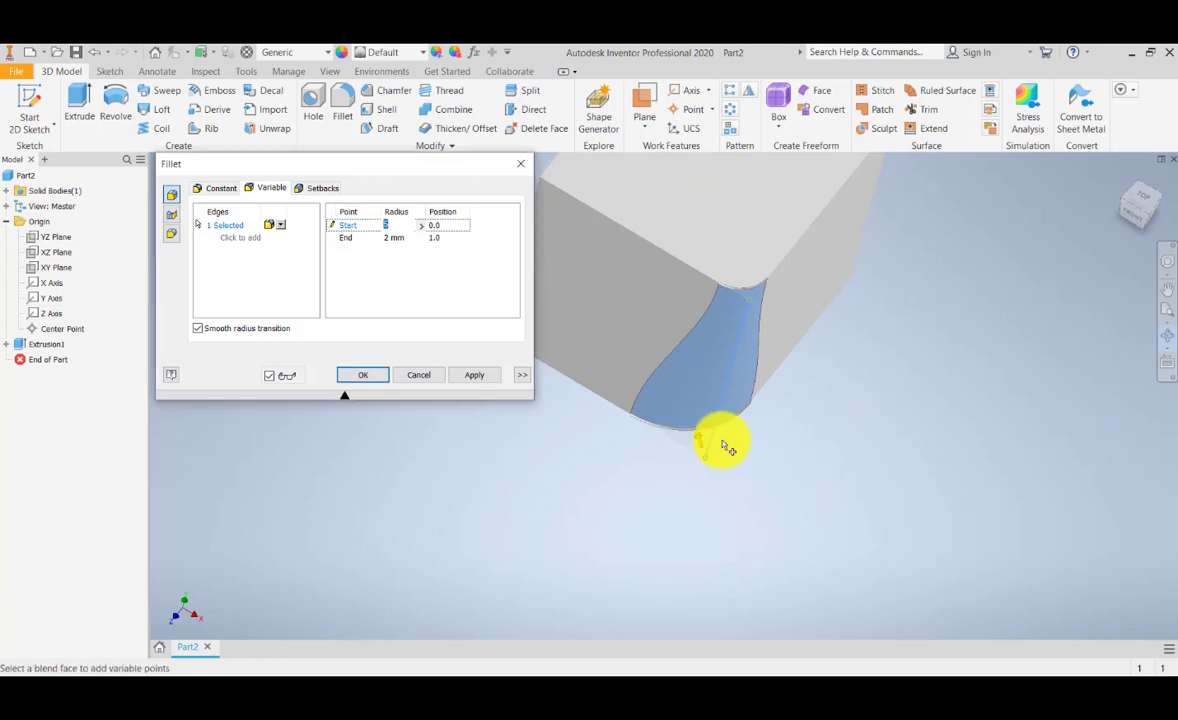
left_click(703, 447)
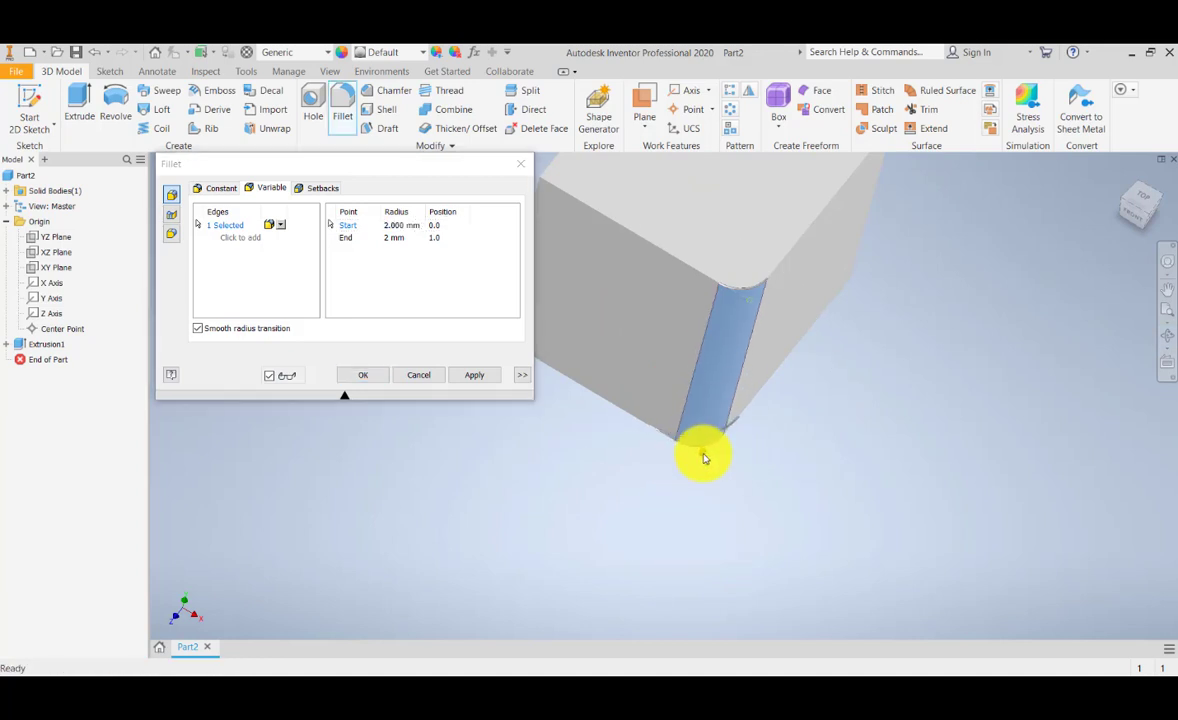
left_click_drag(698, 451, 689, 424)
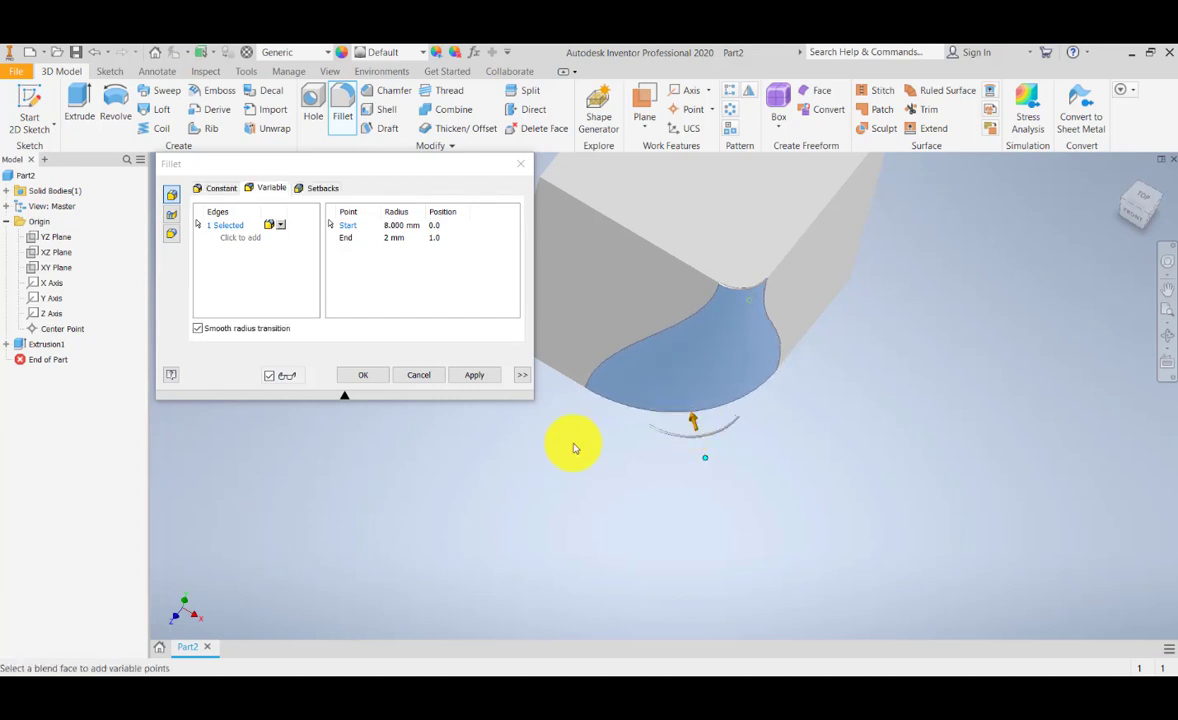
middle_click_drag(573, 447, 564, 530)
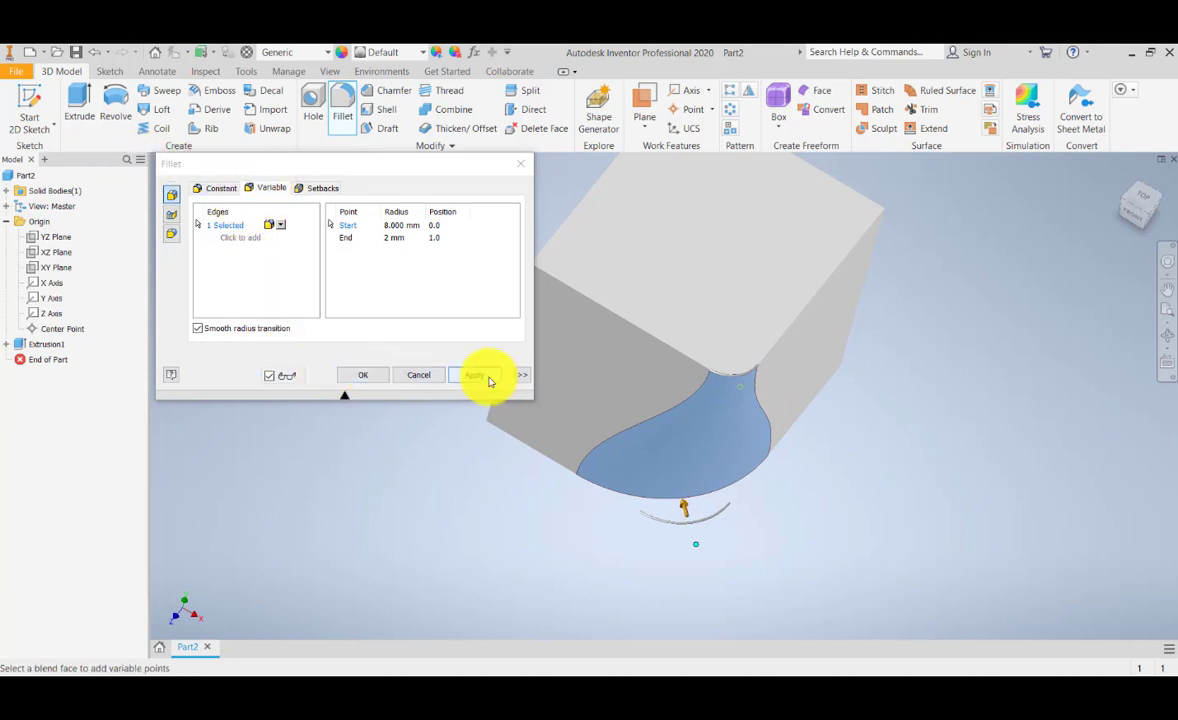
left_click(470, 377)
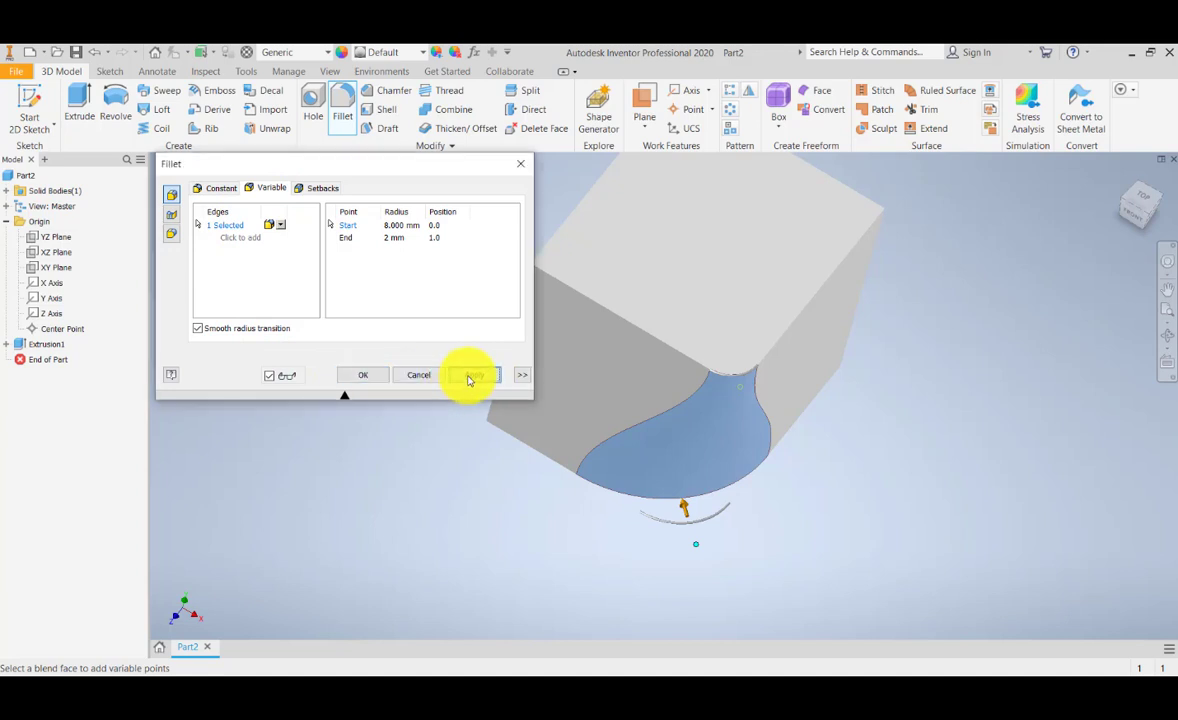
Change the model's visual style to Shaded with Hidden Edges
middle_click_drag(718, 418, 881, 489, "shift")
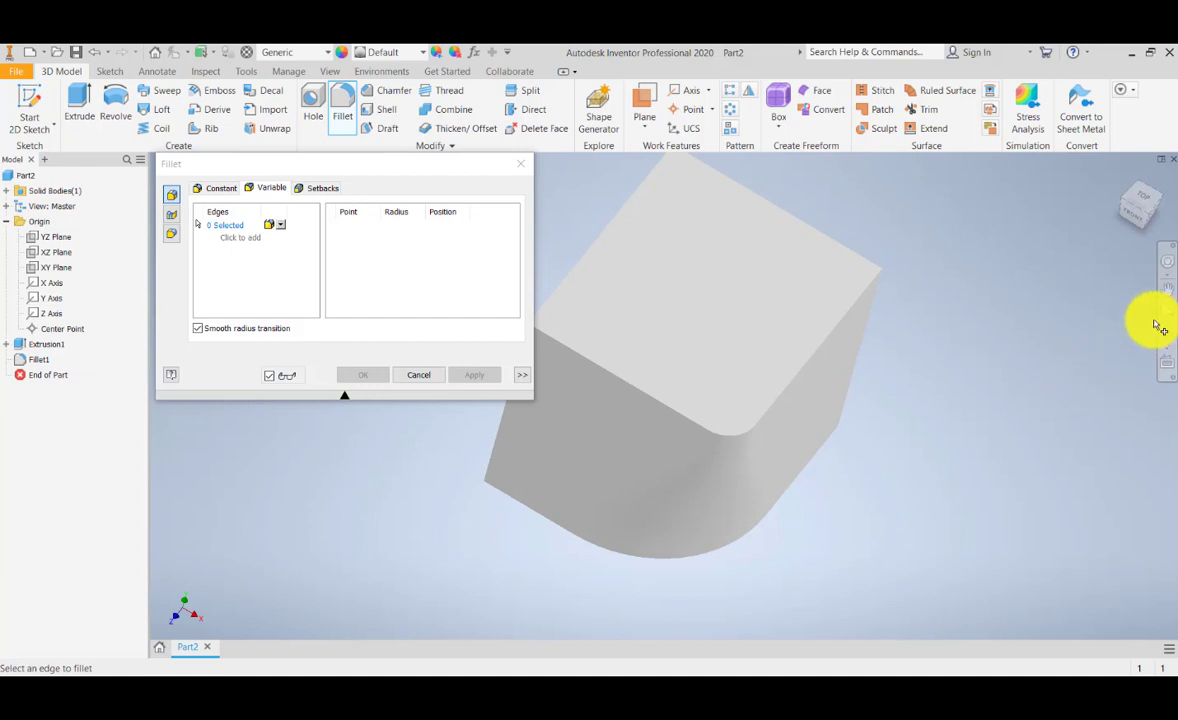
left_click(330, 71)
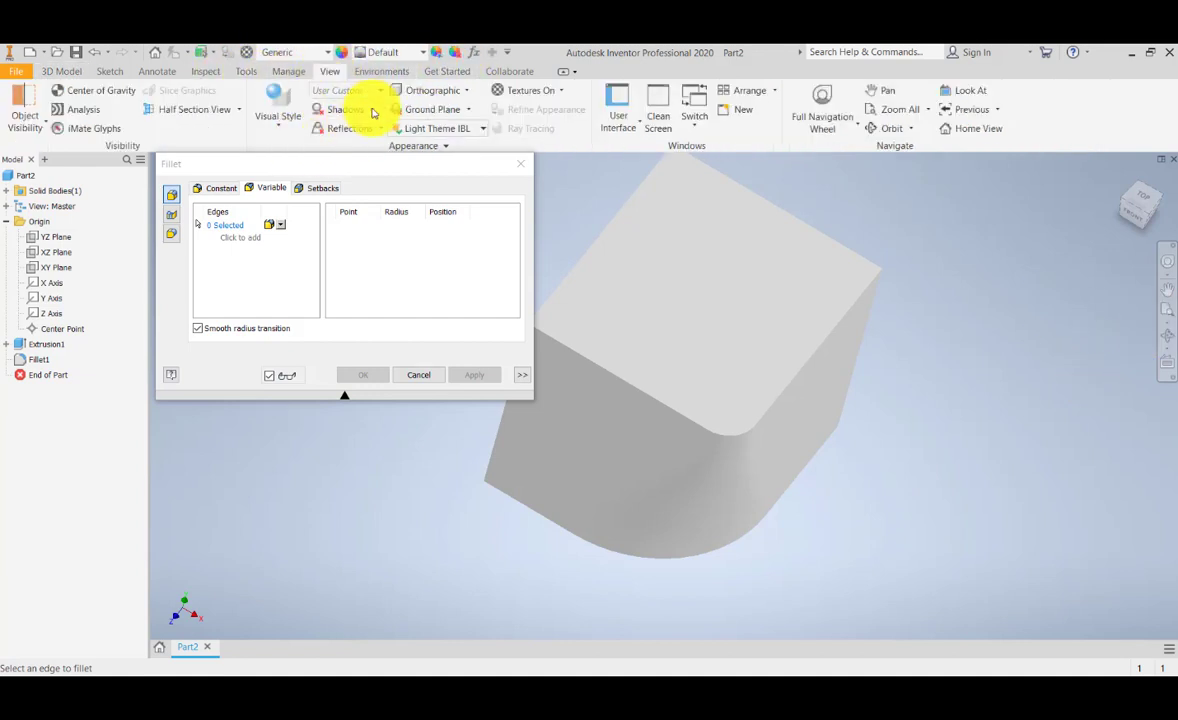
left_click(288, 124)
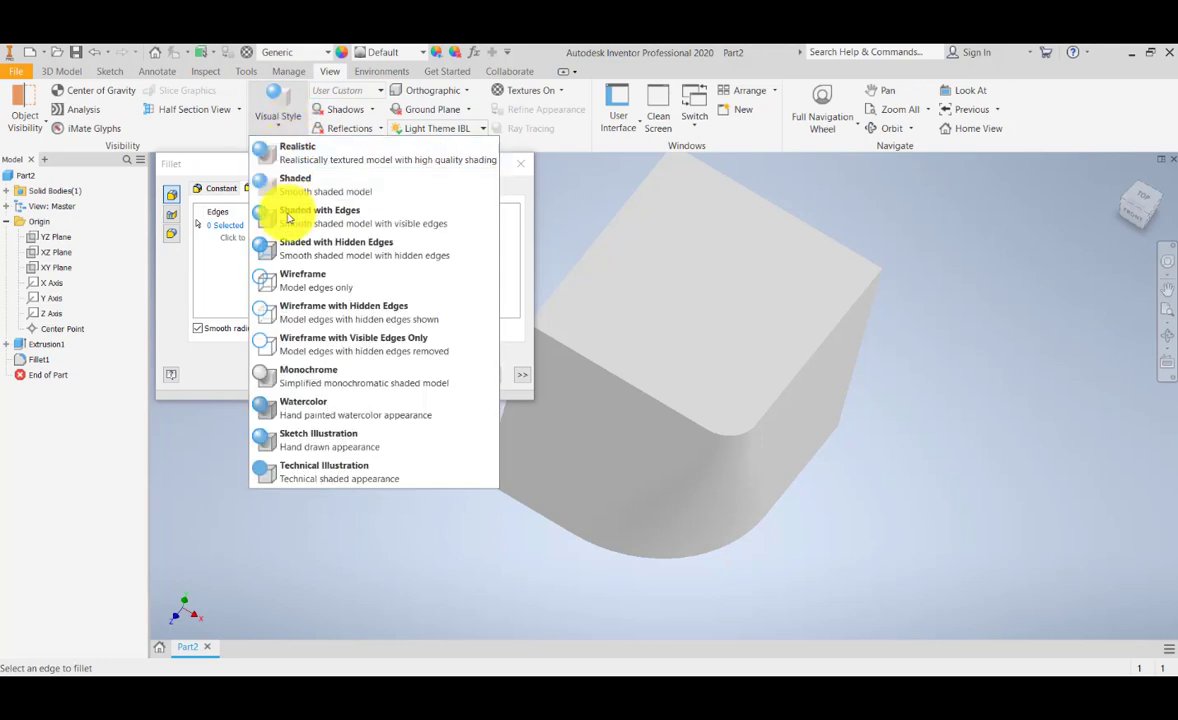
left_click(317, 262)
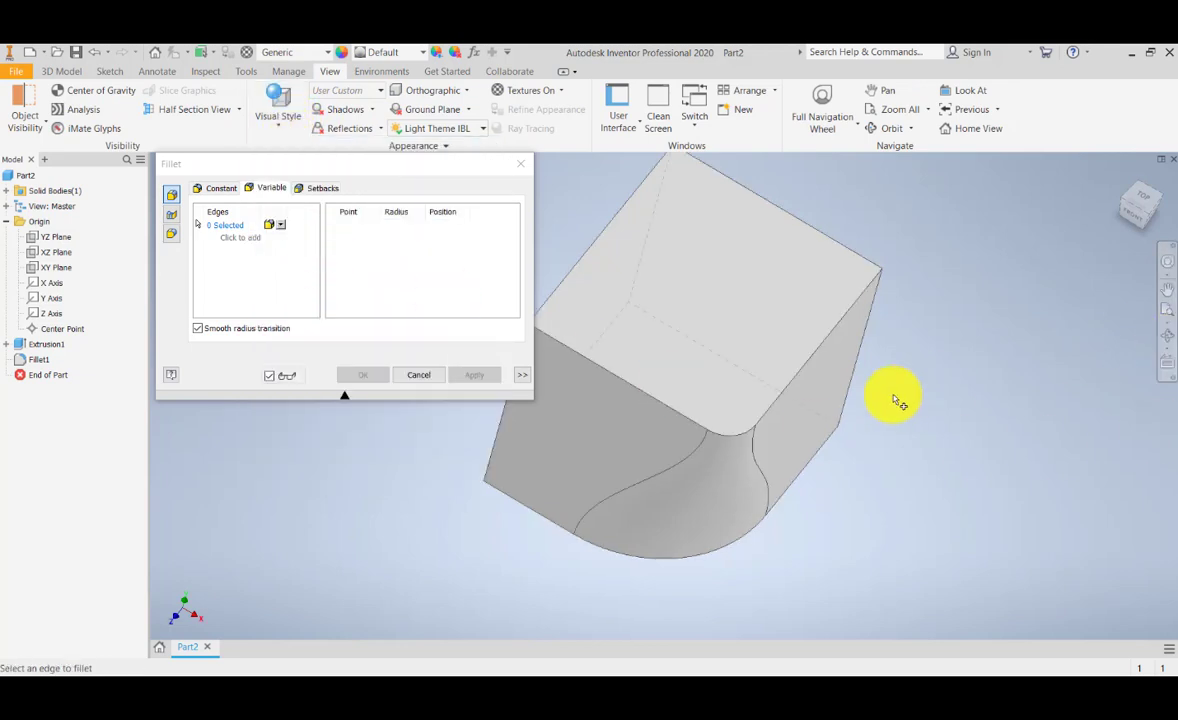
Select the vertical edge next to the filleted one for a variable fillet and set its end radius to 4 mm
left_click(1168, 336)
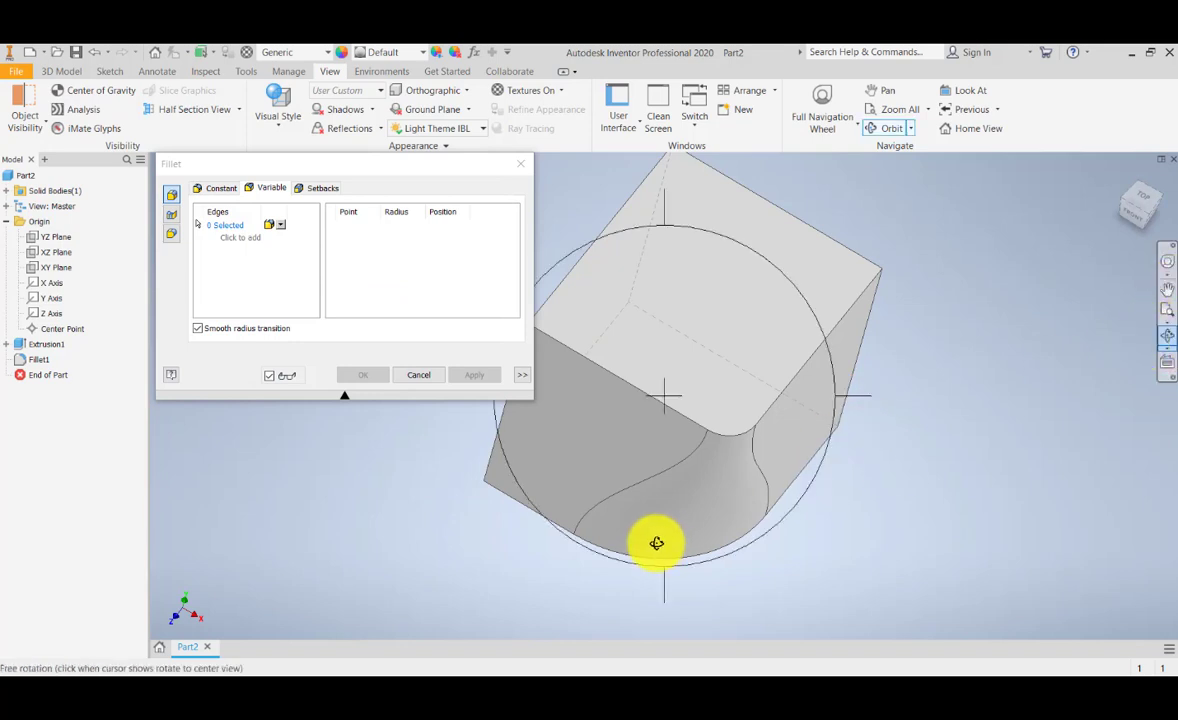
left_click_drag(655, 542, 605, 478)
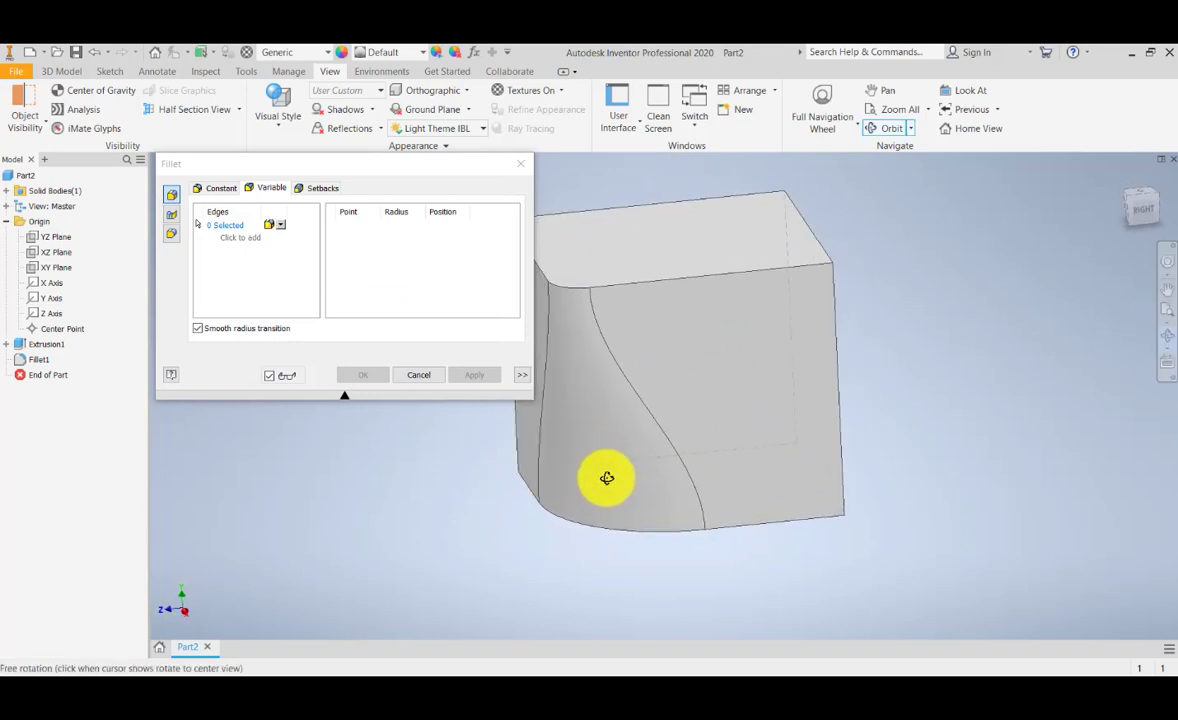
left_click_drag(894, 344, 598, 440)
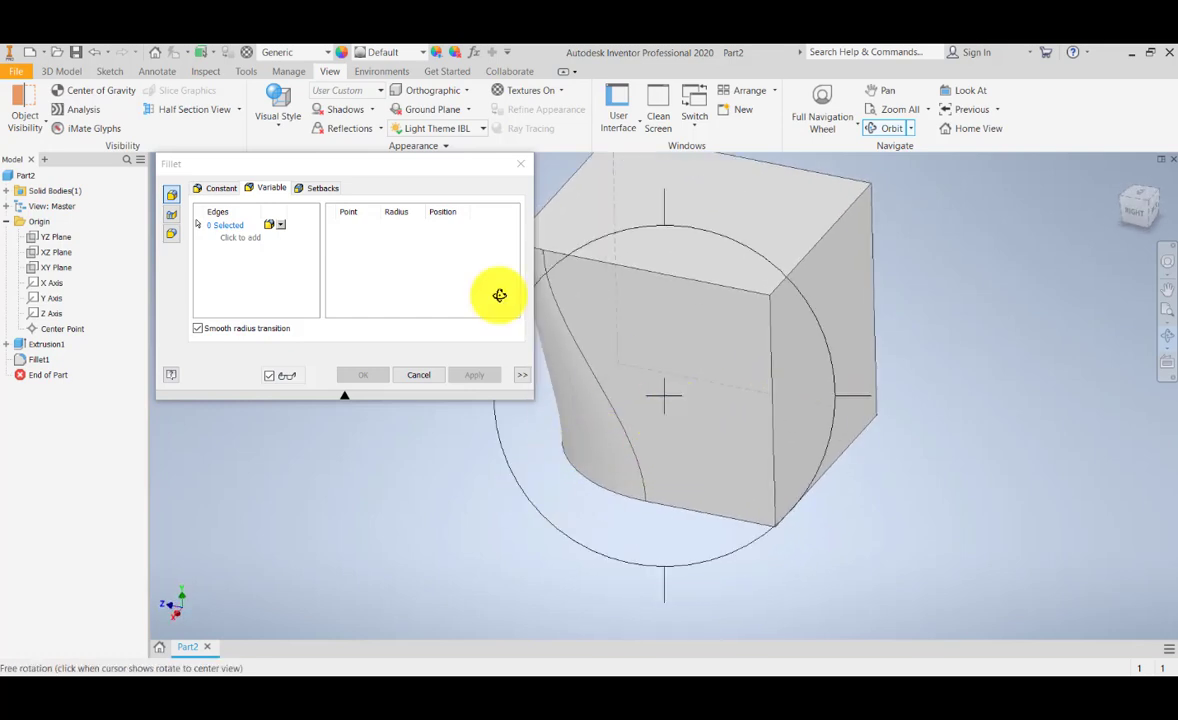
right_click(900, 442)
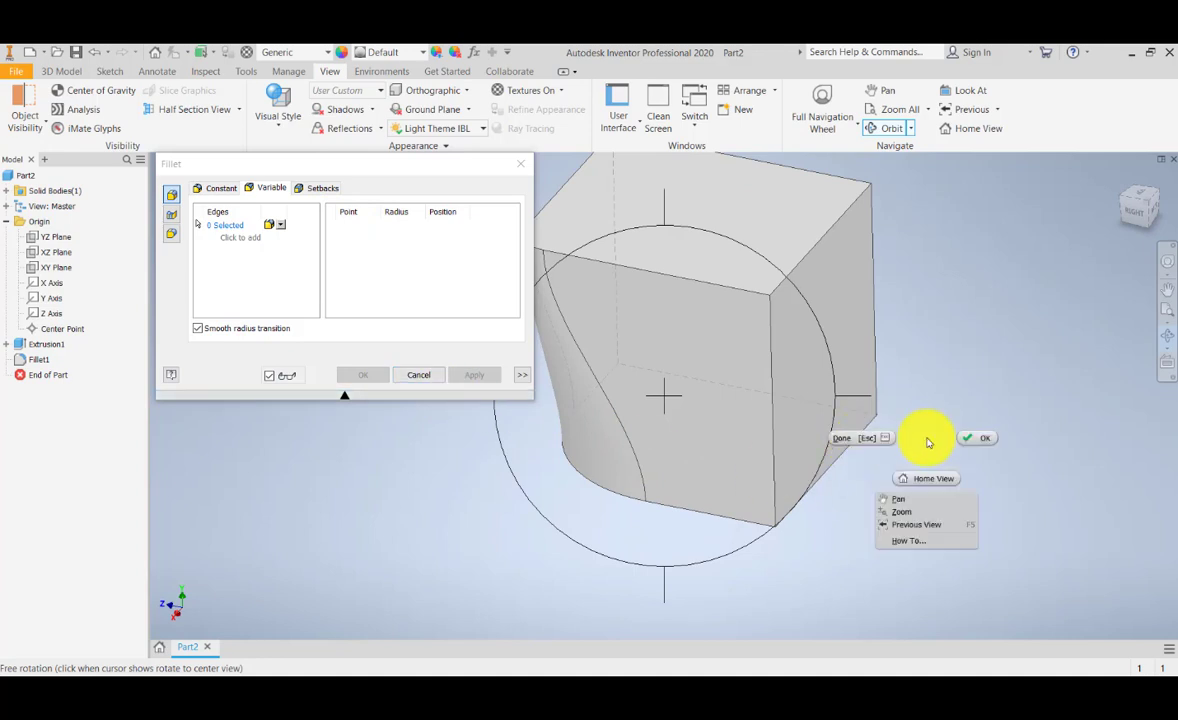
left_click(989, 434)
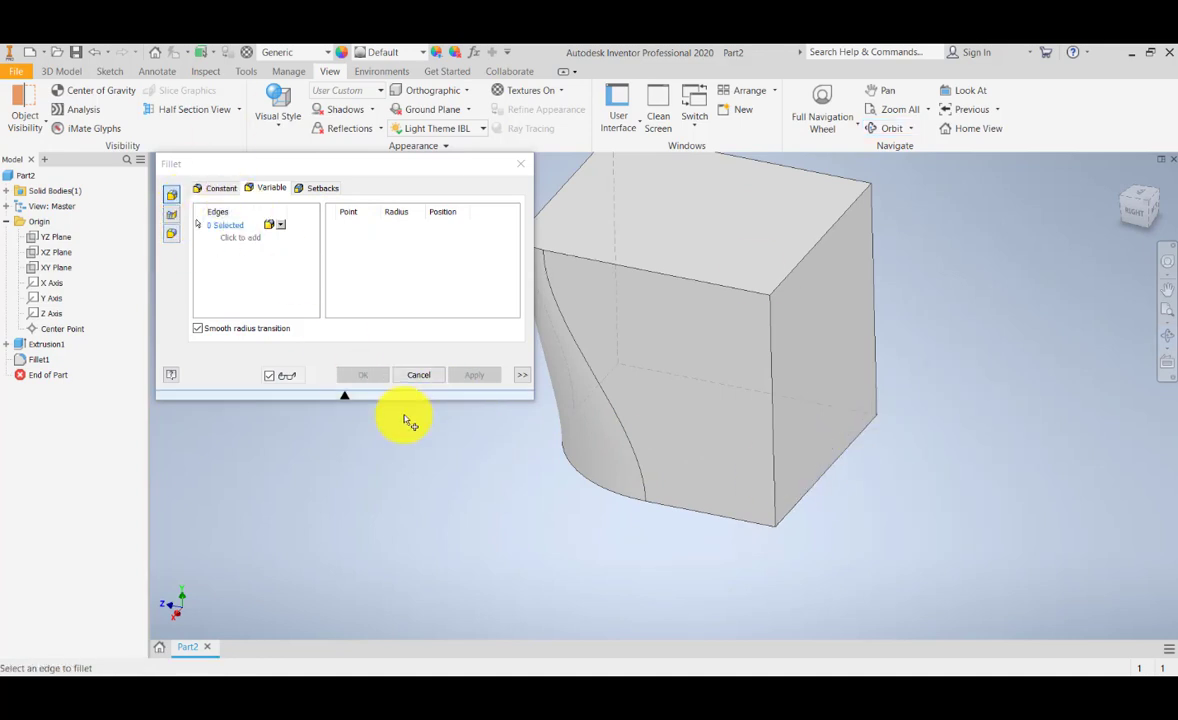
left_click(772, 380)
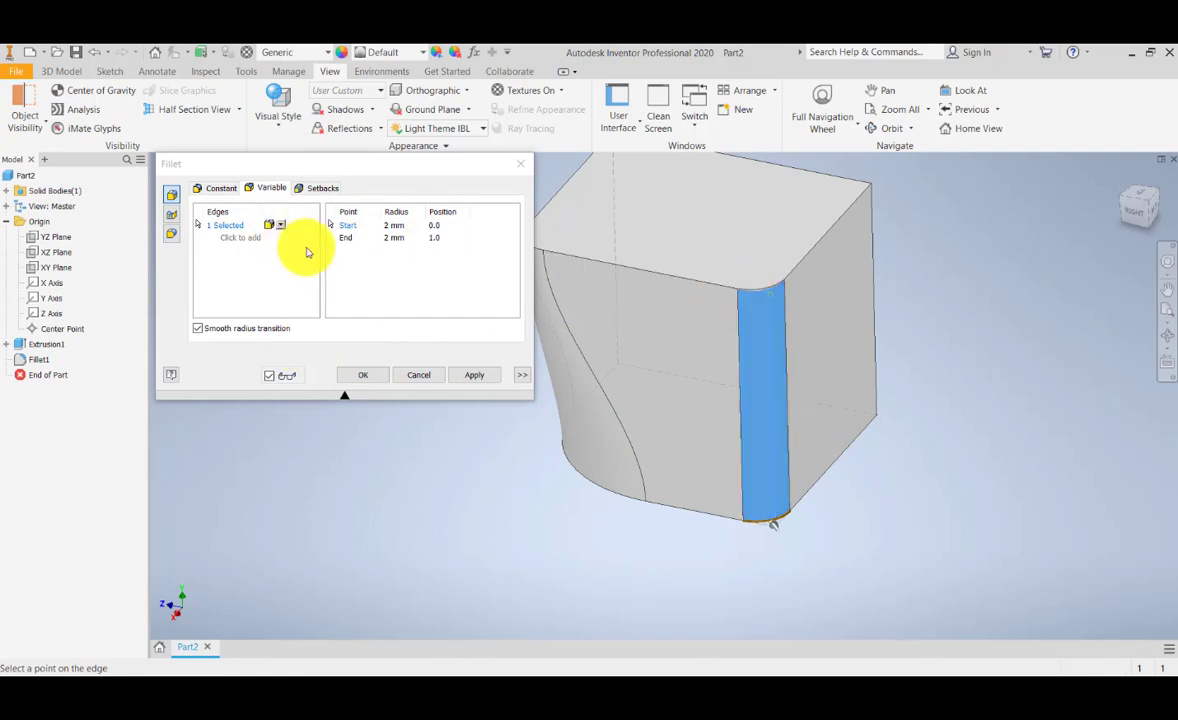
left_click(396, 238)
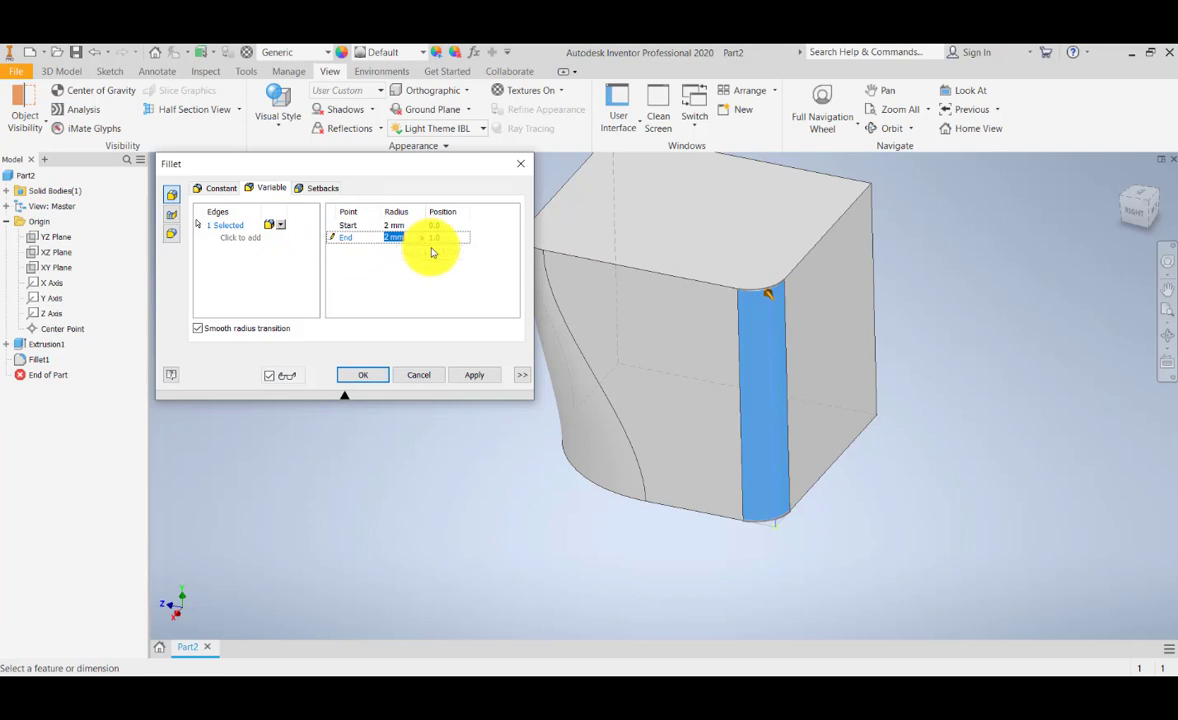
type("4")
key("Return")
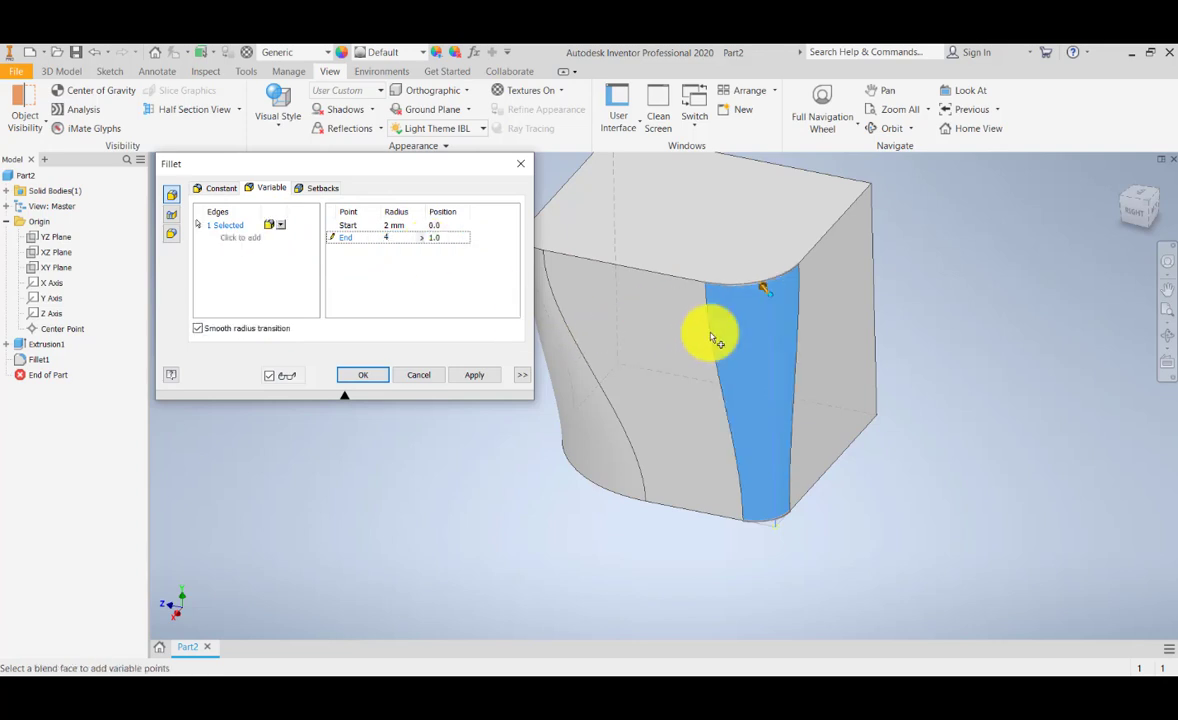
Enlarge the second edge's end radius to 7.5 mm with the on-model handle at its upper end and apply the fillet
left_click(1164, 336)
left_click_drag(678, 402, 691, 429)
left_click_drag(894, 360, 684, 413)
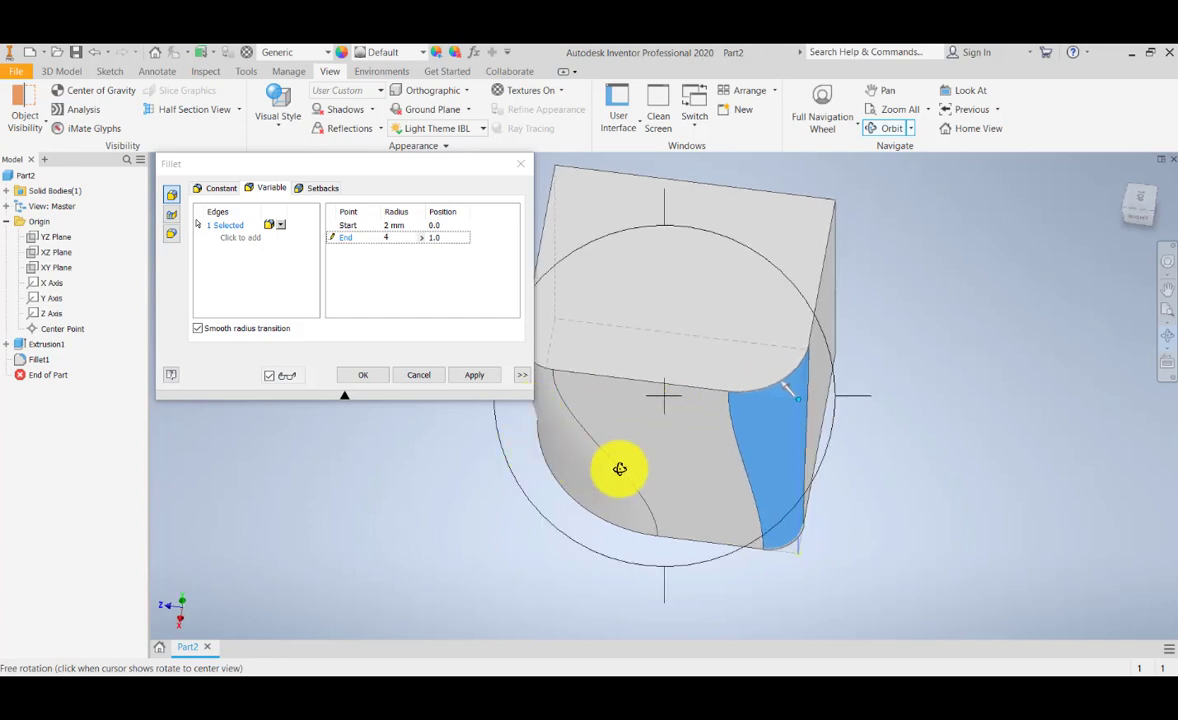
left_click_drag(615, 468, 626, 455)
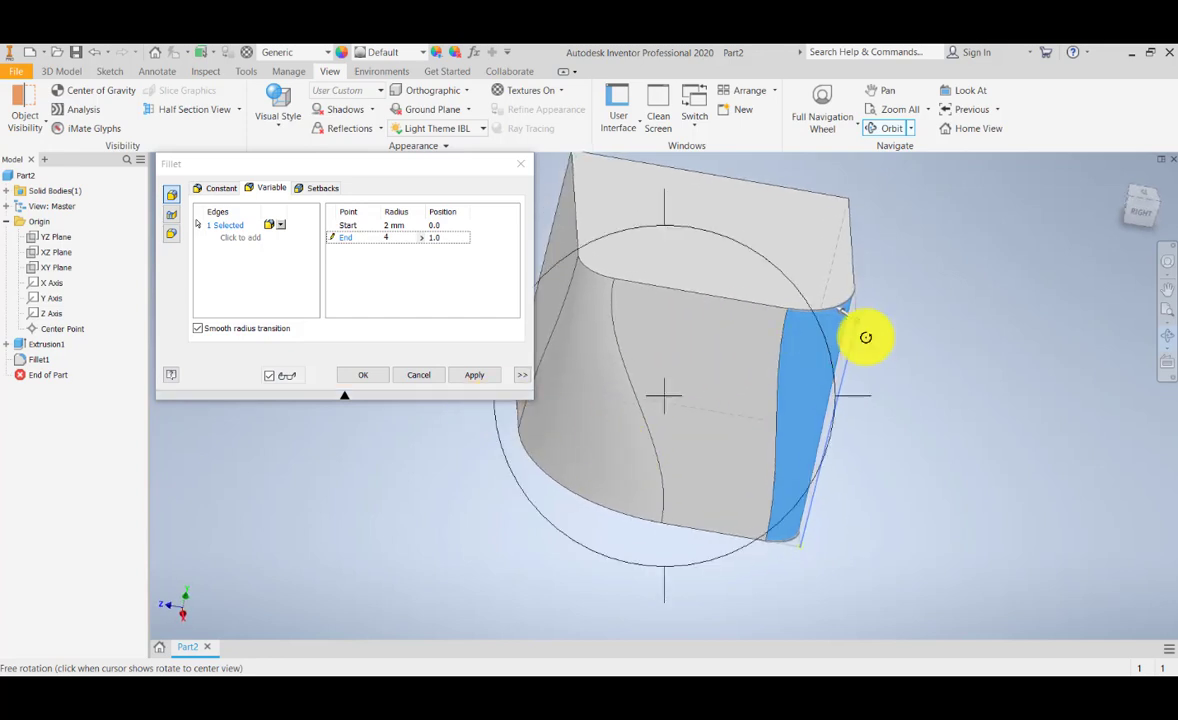
key("Escape")
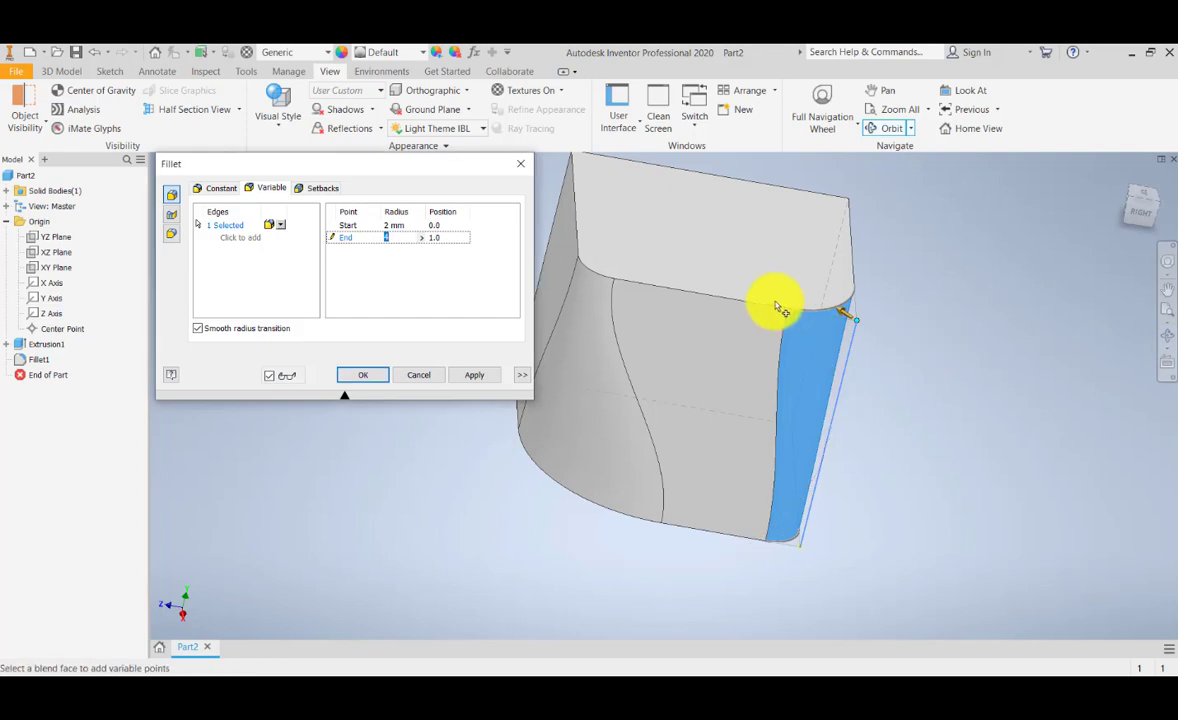
type("4.25")
key("Return")
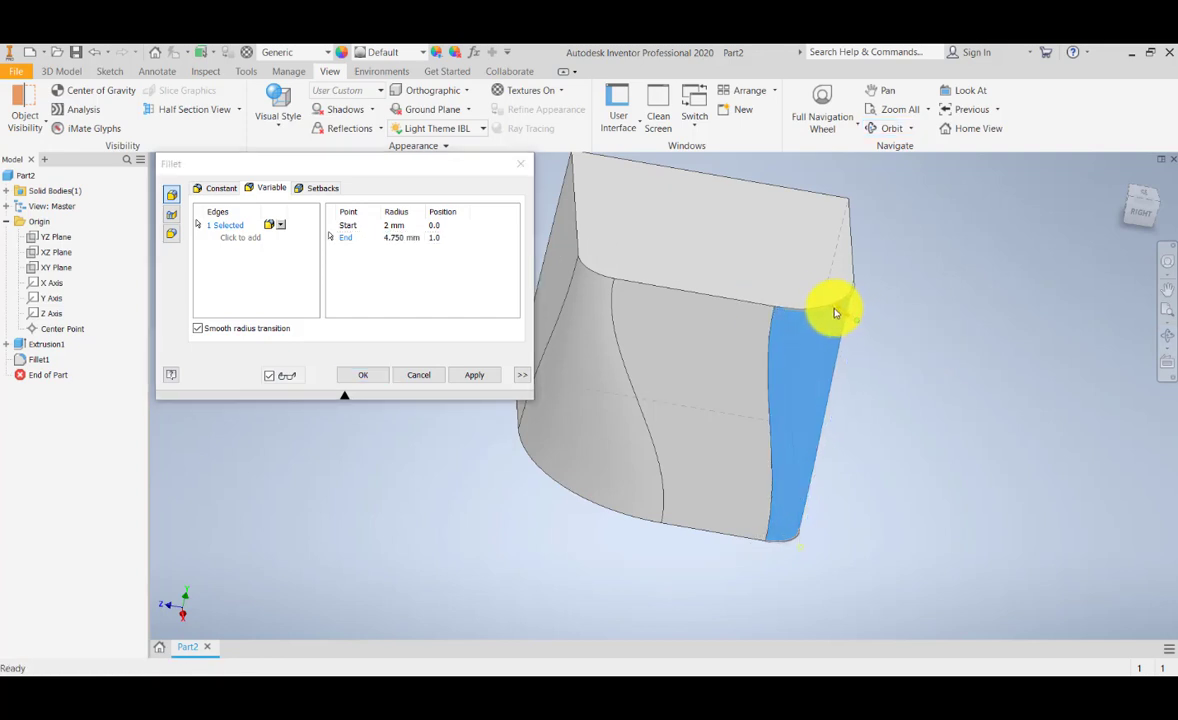
left_click_drag(835, 313, 840, 314)
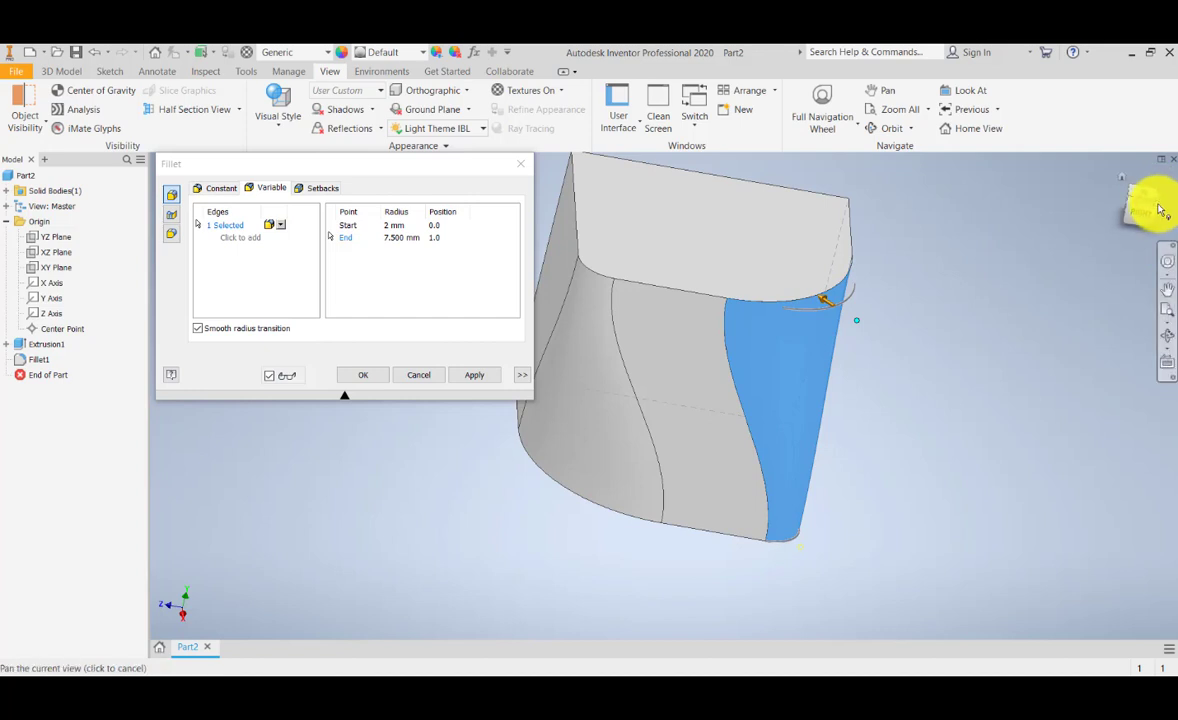
mouse_move(1160, 210)
left_mouse_down()
mouse_move(1161, 197)
mouse_move(1160, 208)
left_mouse_up()
left_click(482, 377)
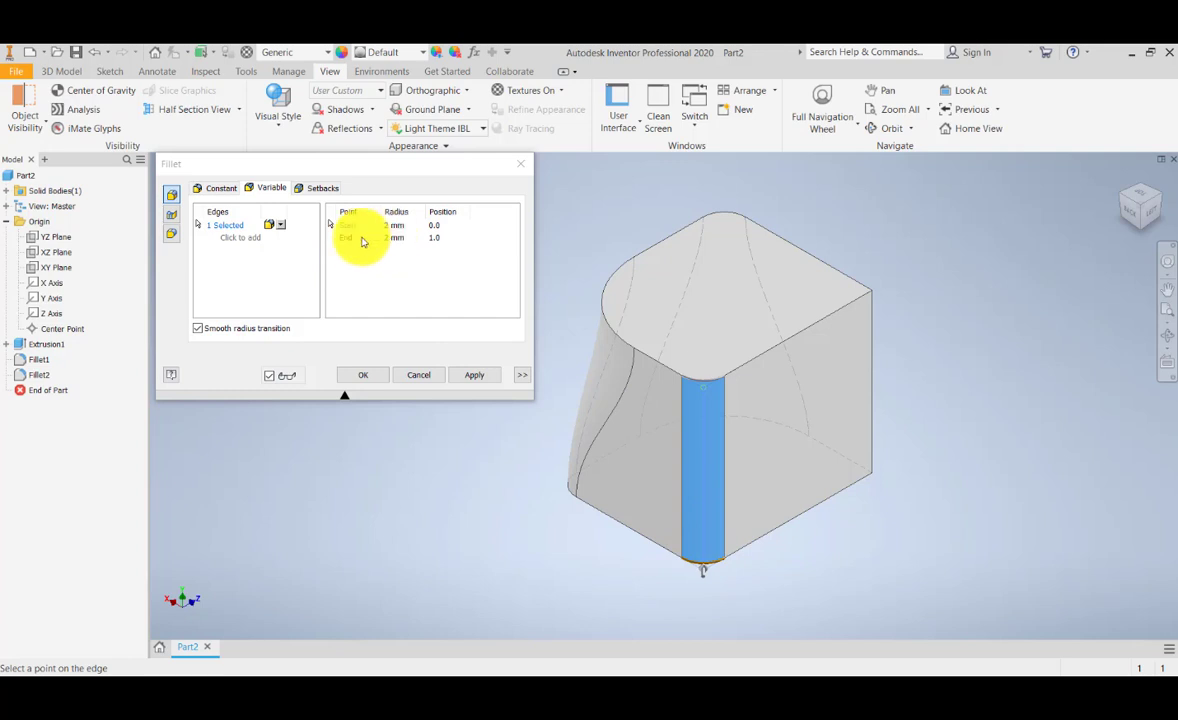
Set a 6 mm start radius on the third vertical edge, enlarge it slightly with the on-model handle and apply the variable fillet
left_click(352, 238)
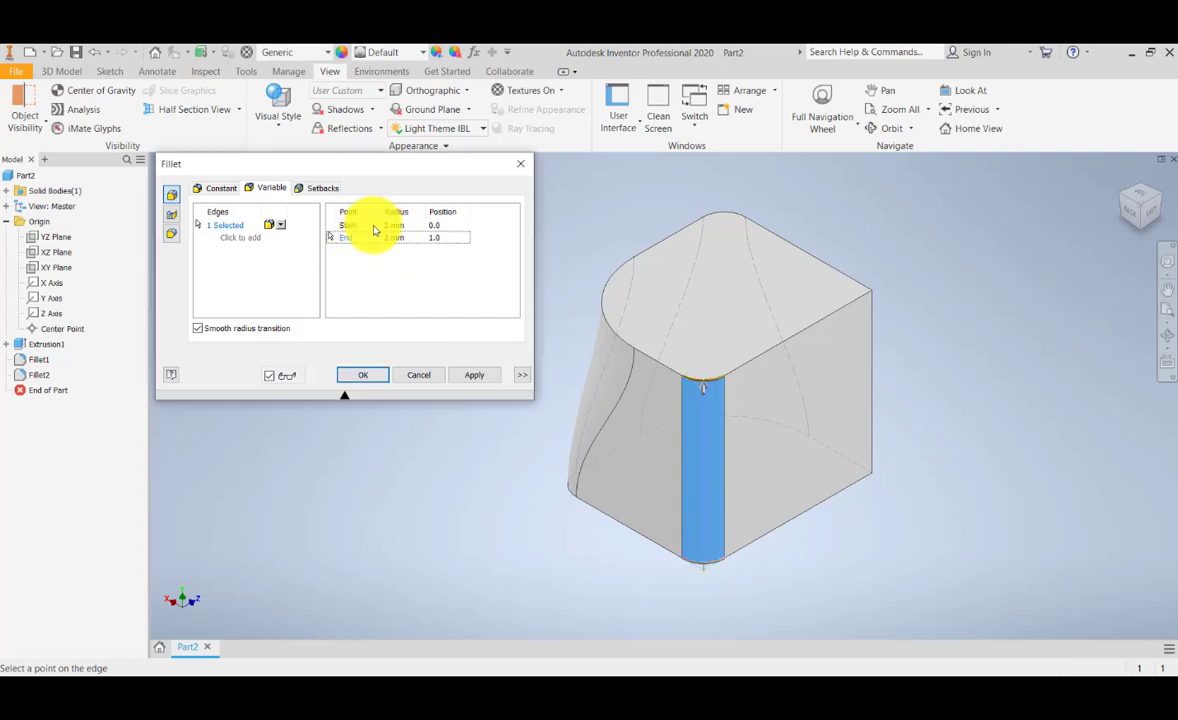
left_click(396, 228)
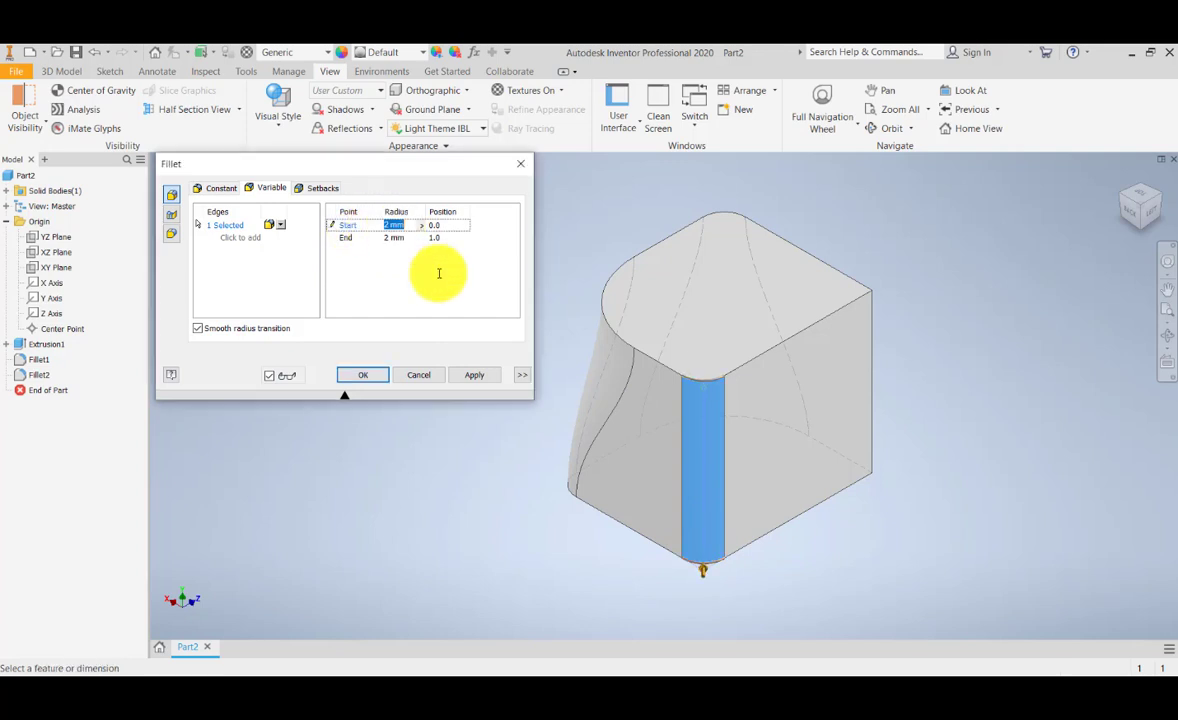
type("6")
left_click(703, 575)
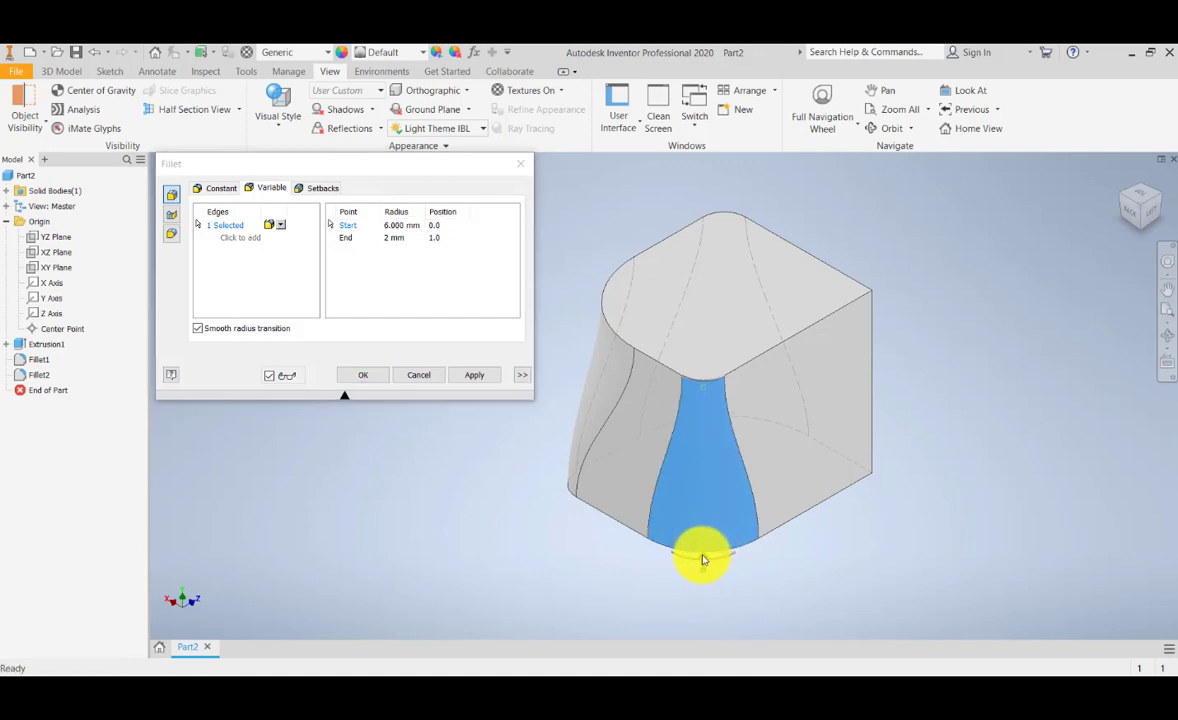
left_click(478, 376)
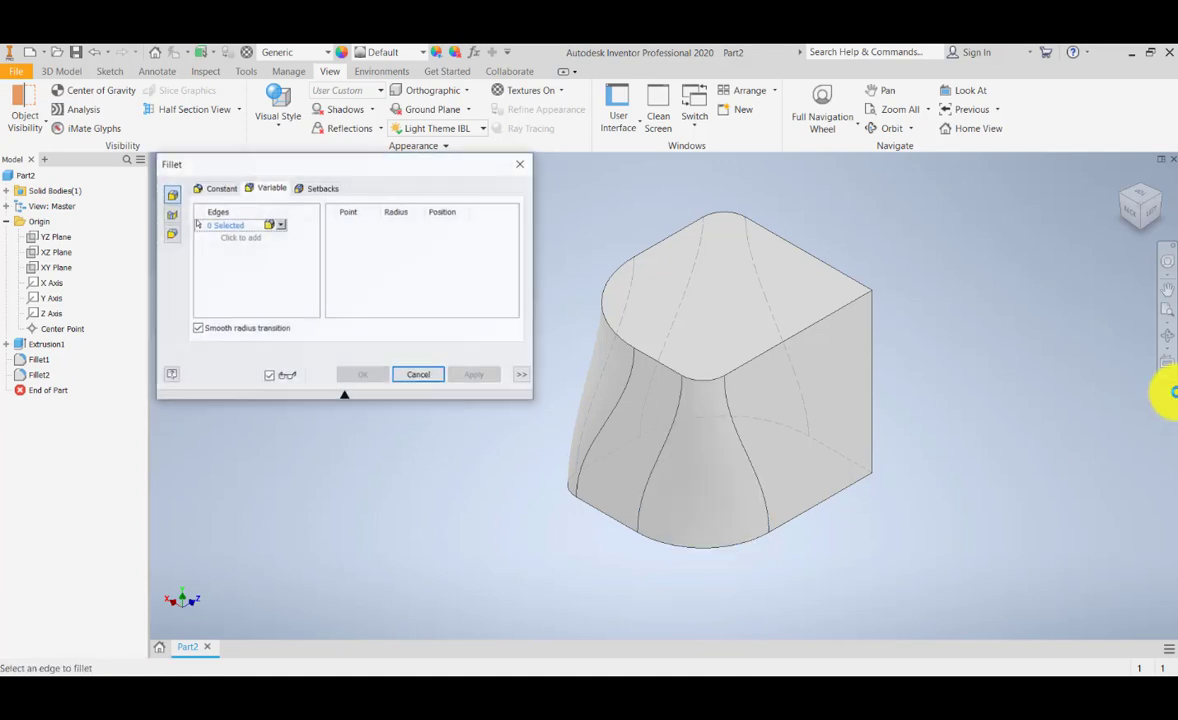
Select the last sharp vertical edge for a variable fillet and add a radius point at its midpoint, position 0.5
left_click(1164, 336)
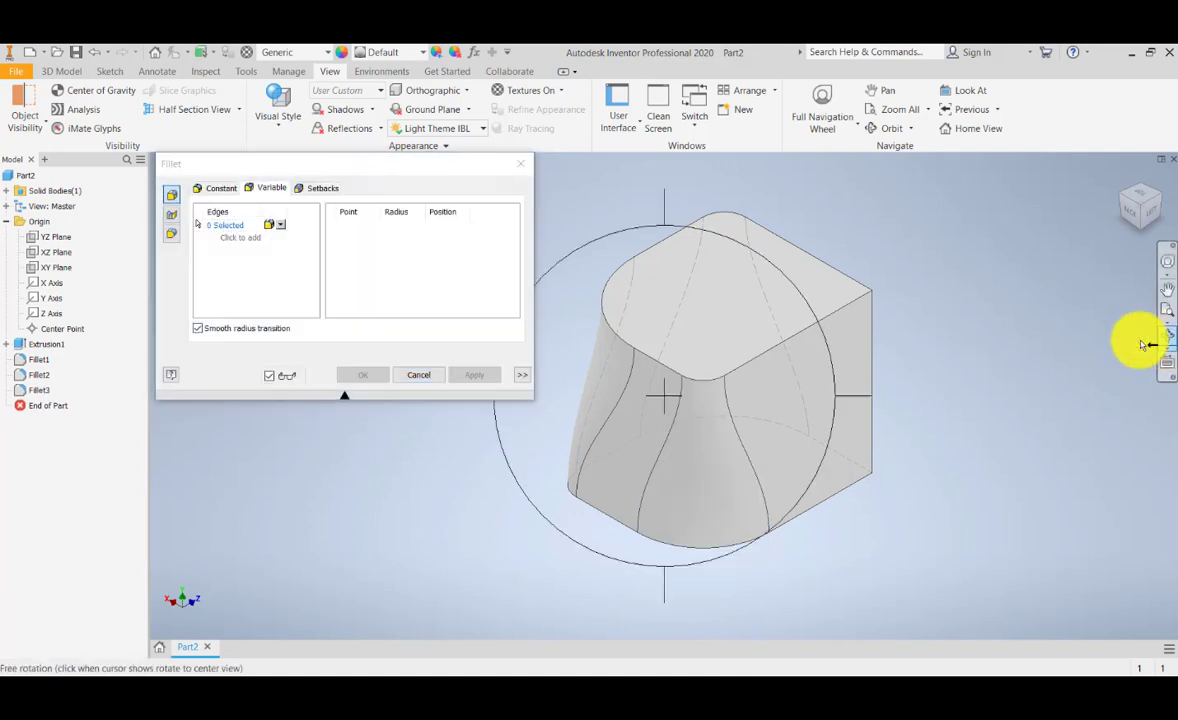
left_click_drag(755, 413, 676, 410)
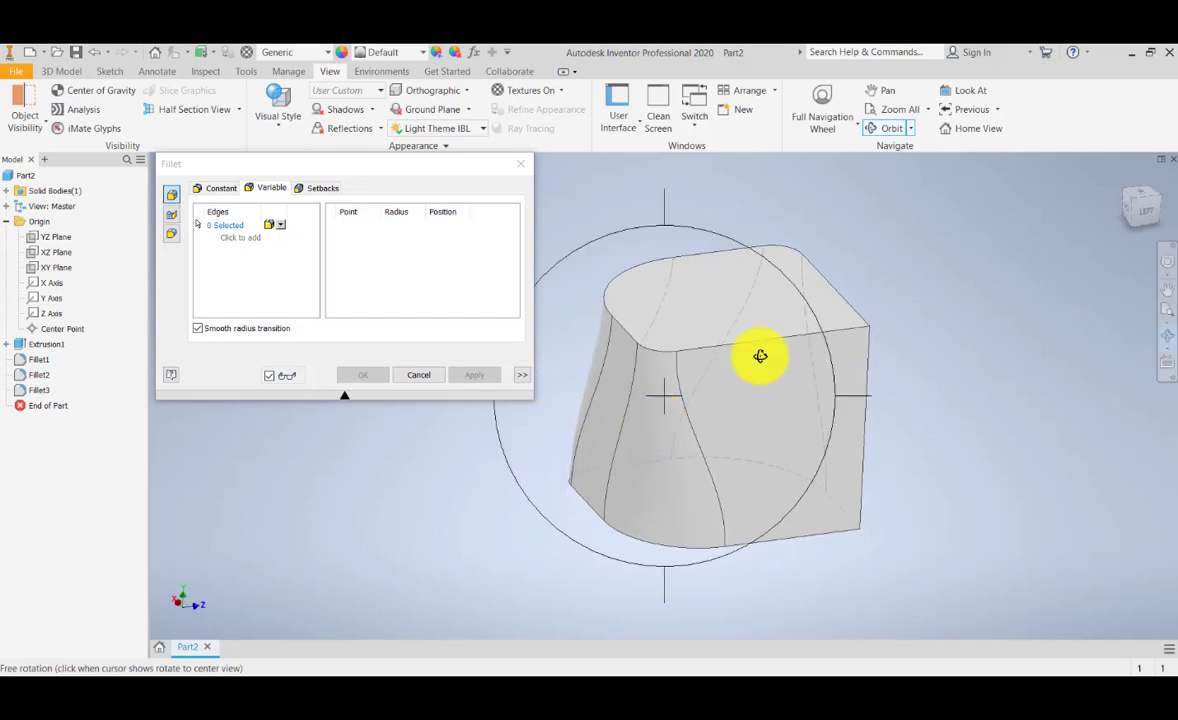
right_click(762, 295)
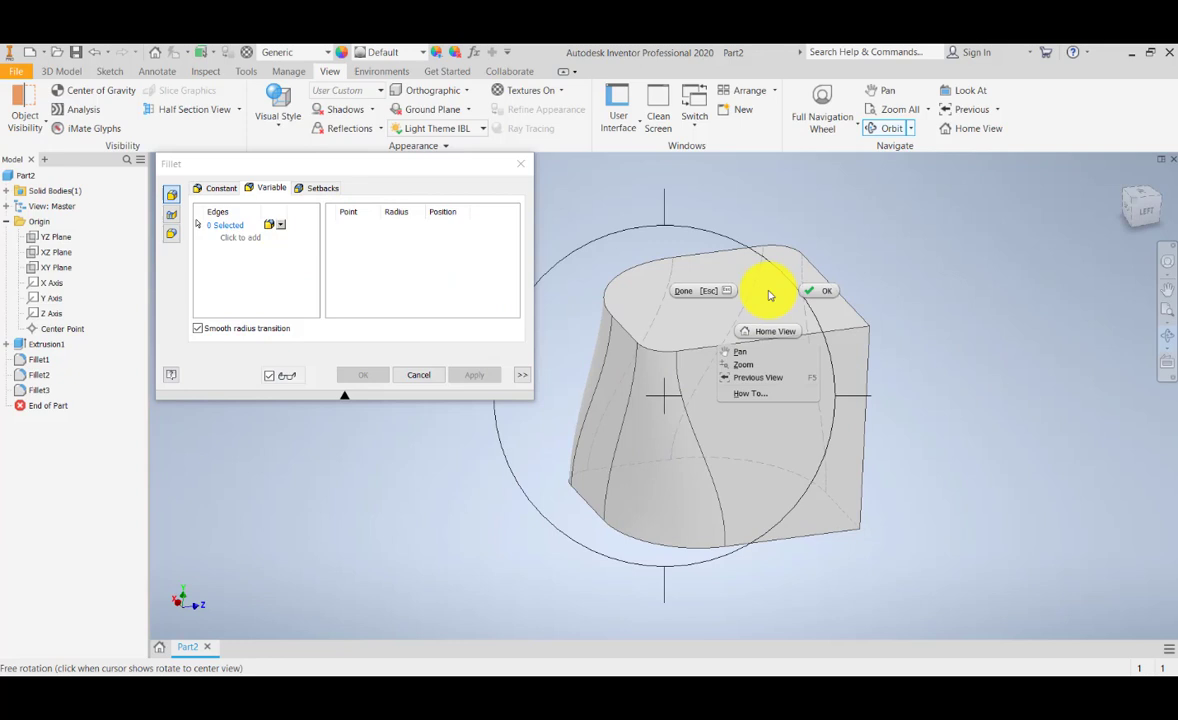
left_click(820, 294)
left_click(871, 366)
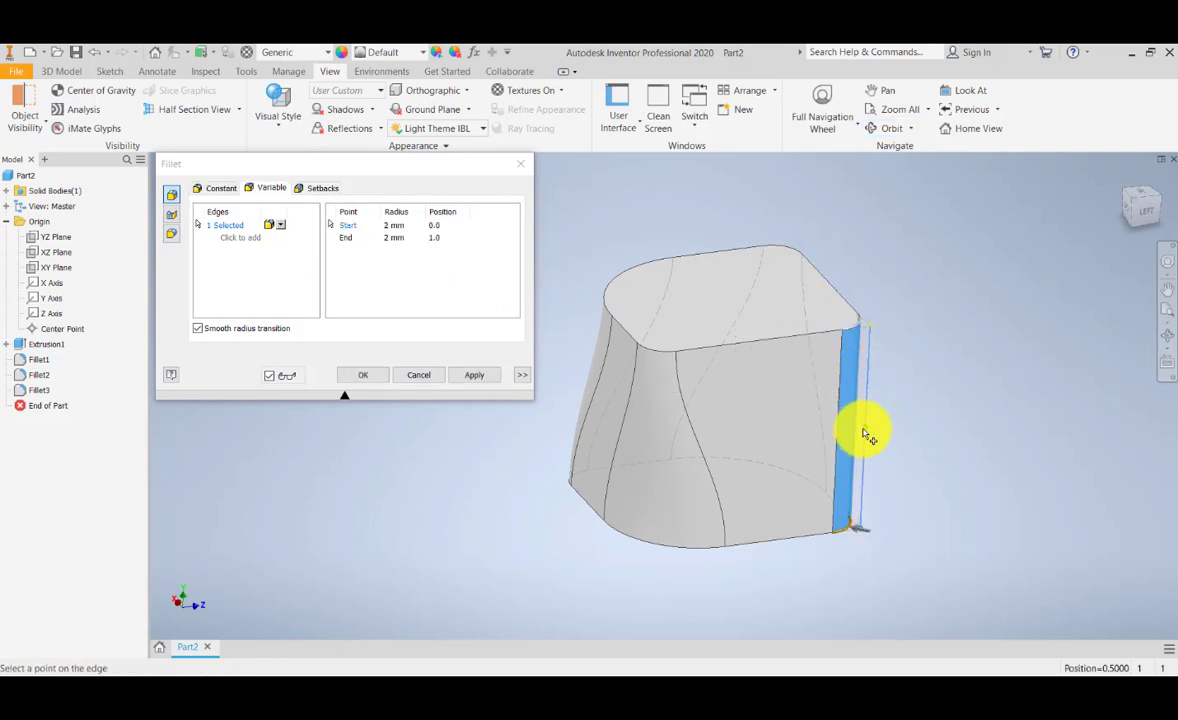
left_click(866, 435)
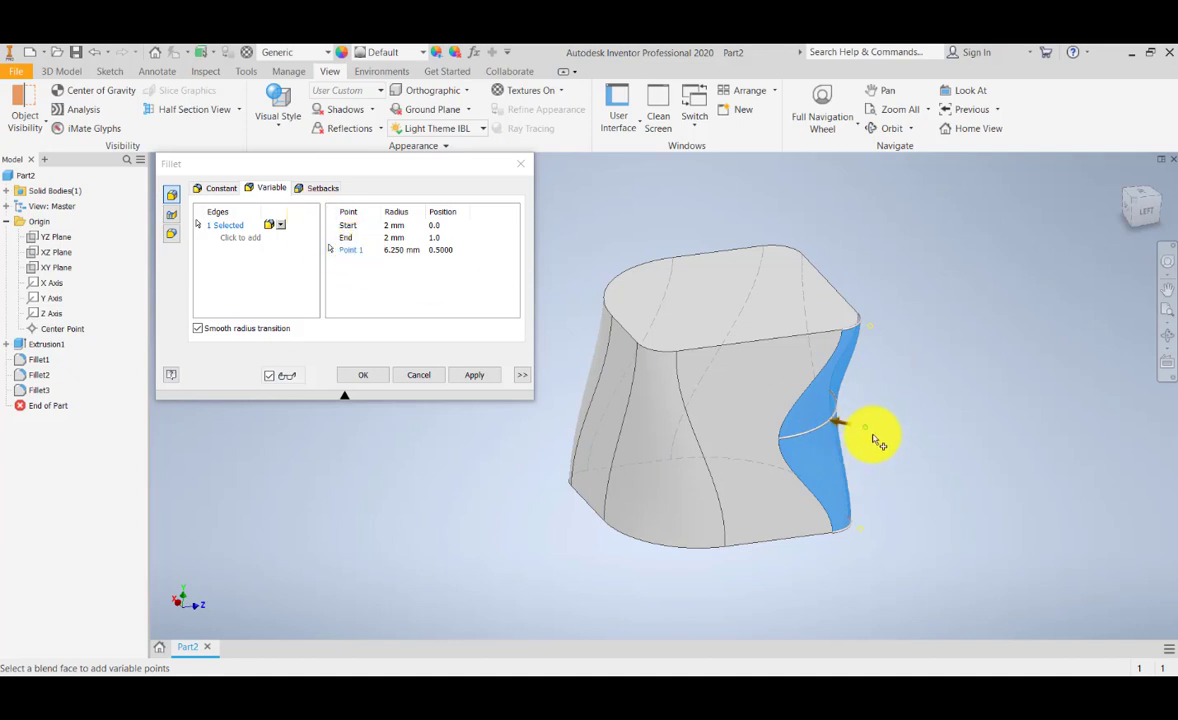
Enlarge the midpoint radius to 8 mm with the on-model handle, apply the fillet and end the Fillet command
mouse_move(847, 430)
left_mouse_down()
mouse_move(876, 436)
mouse_move(830, 425)
left_mouse_up()
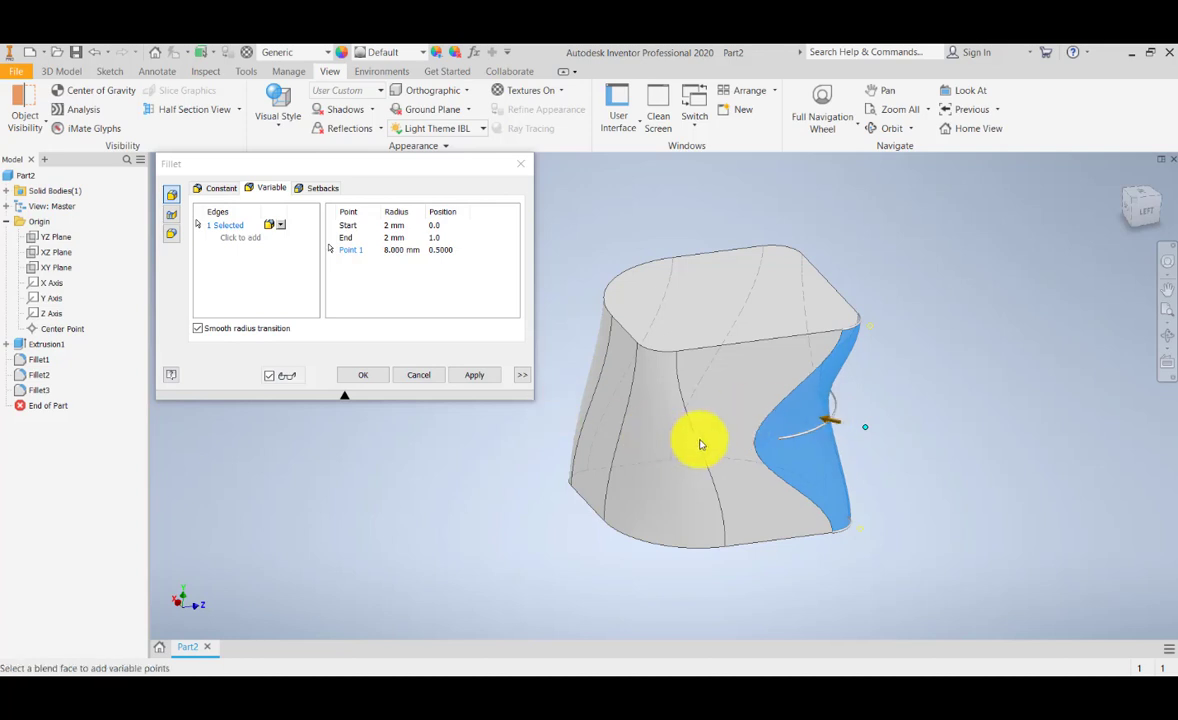
left_click_drag(830, 426, 749, 421)
left_click(1166, 336)
left_click(456, 376)
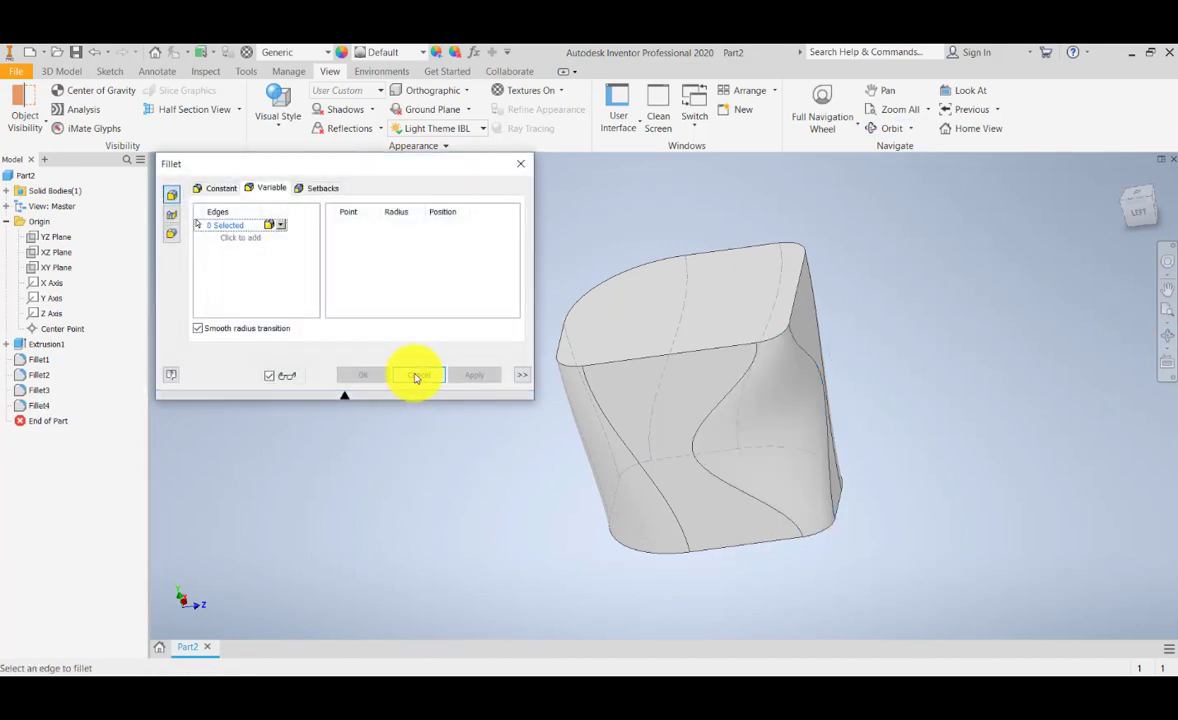
left_click(520, 163)
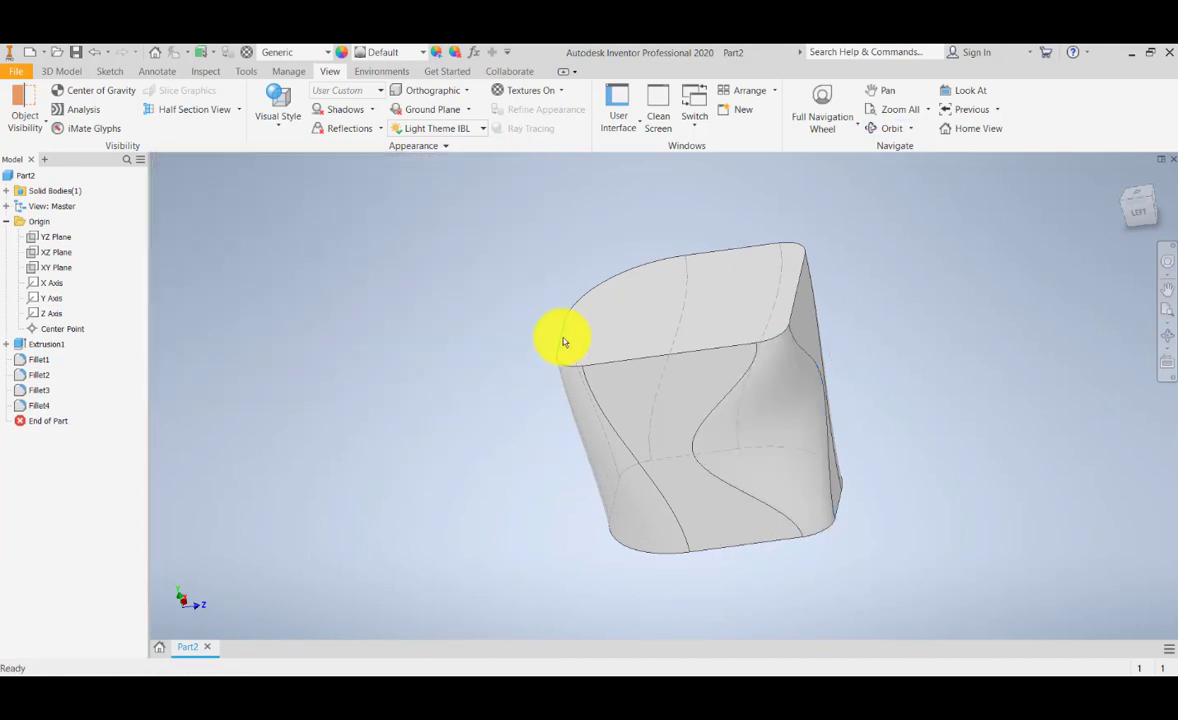